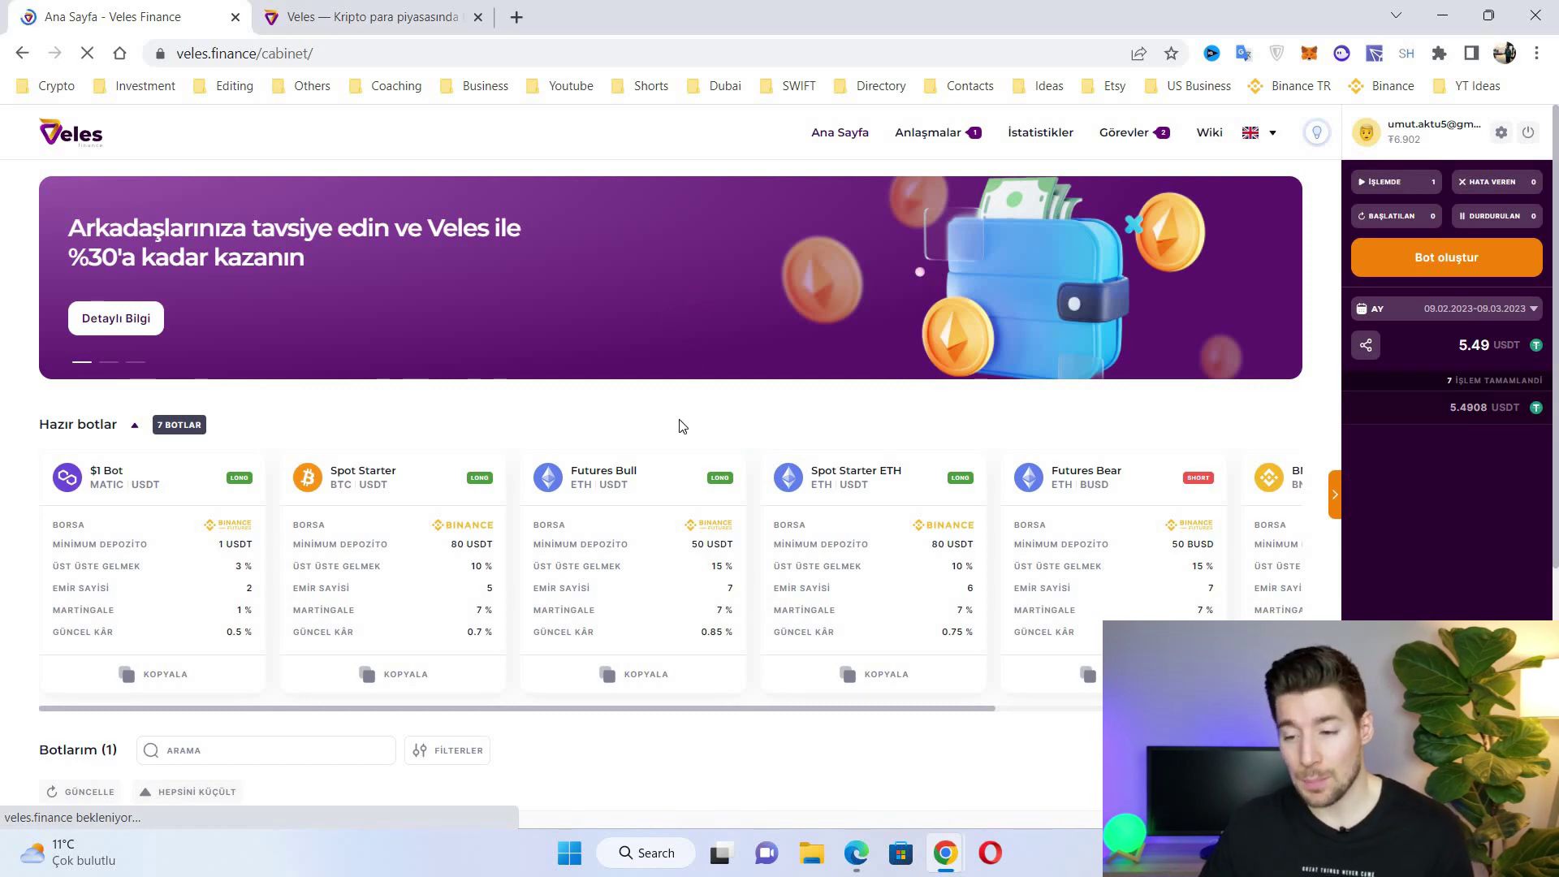
Step: Browse the row of ready-made bots on the home page, through to the WIN-WIN bot
scroll(660, 289, down, 1)
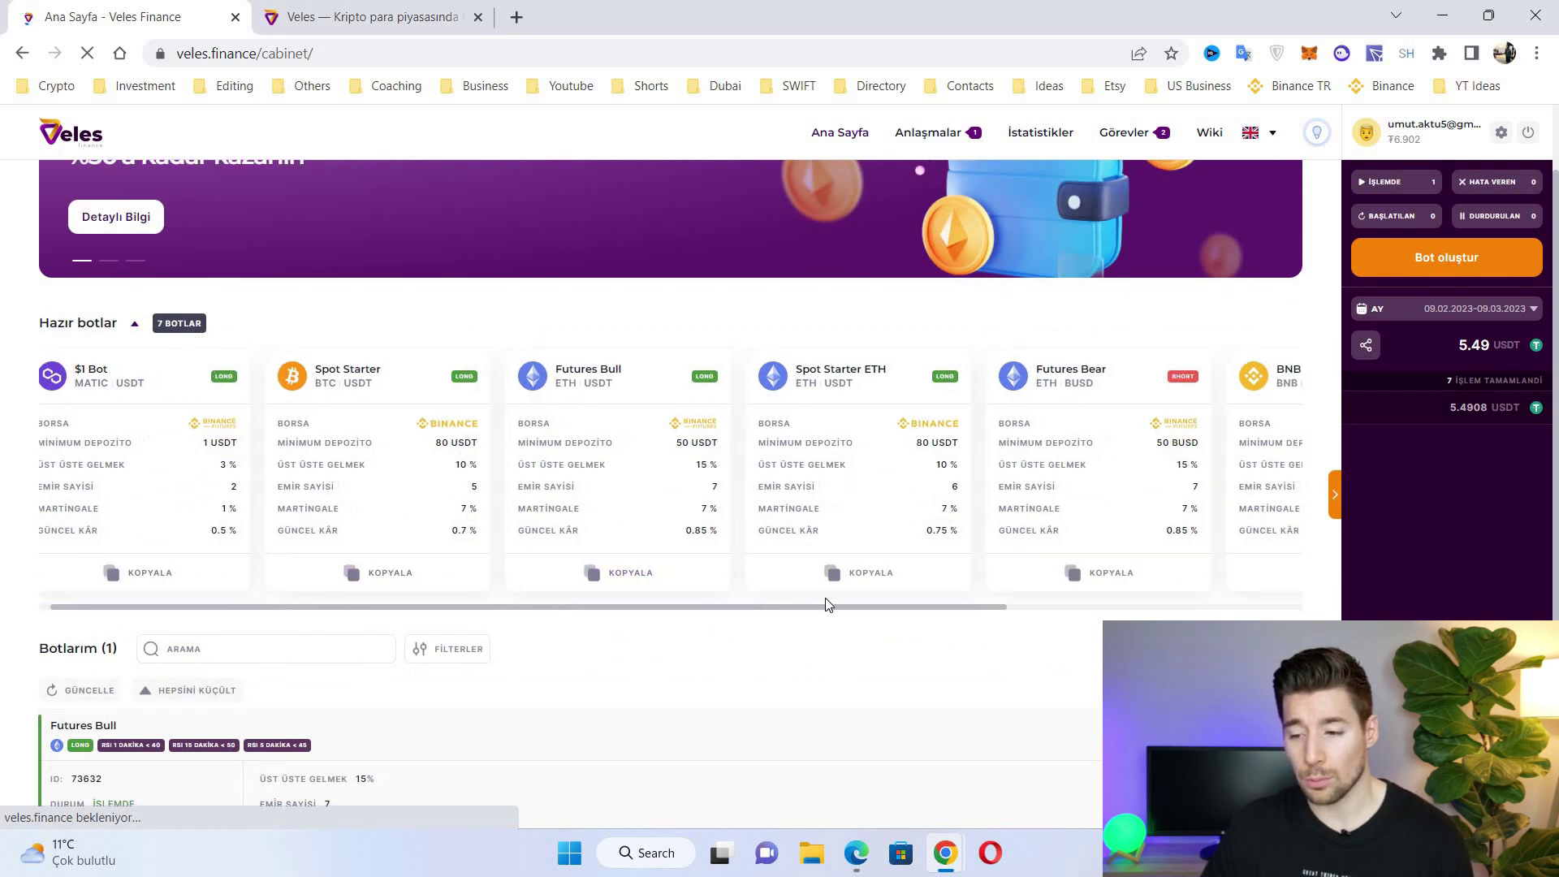
scroll(825, 602, right, 5)
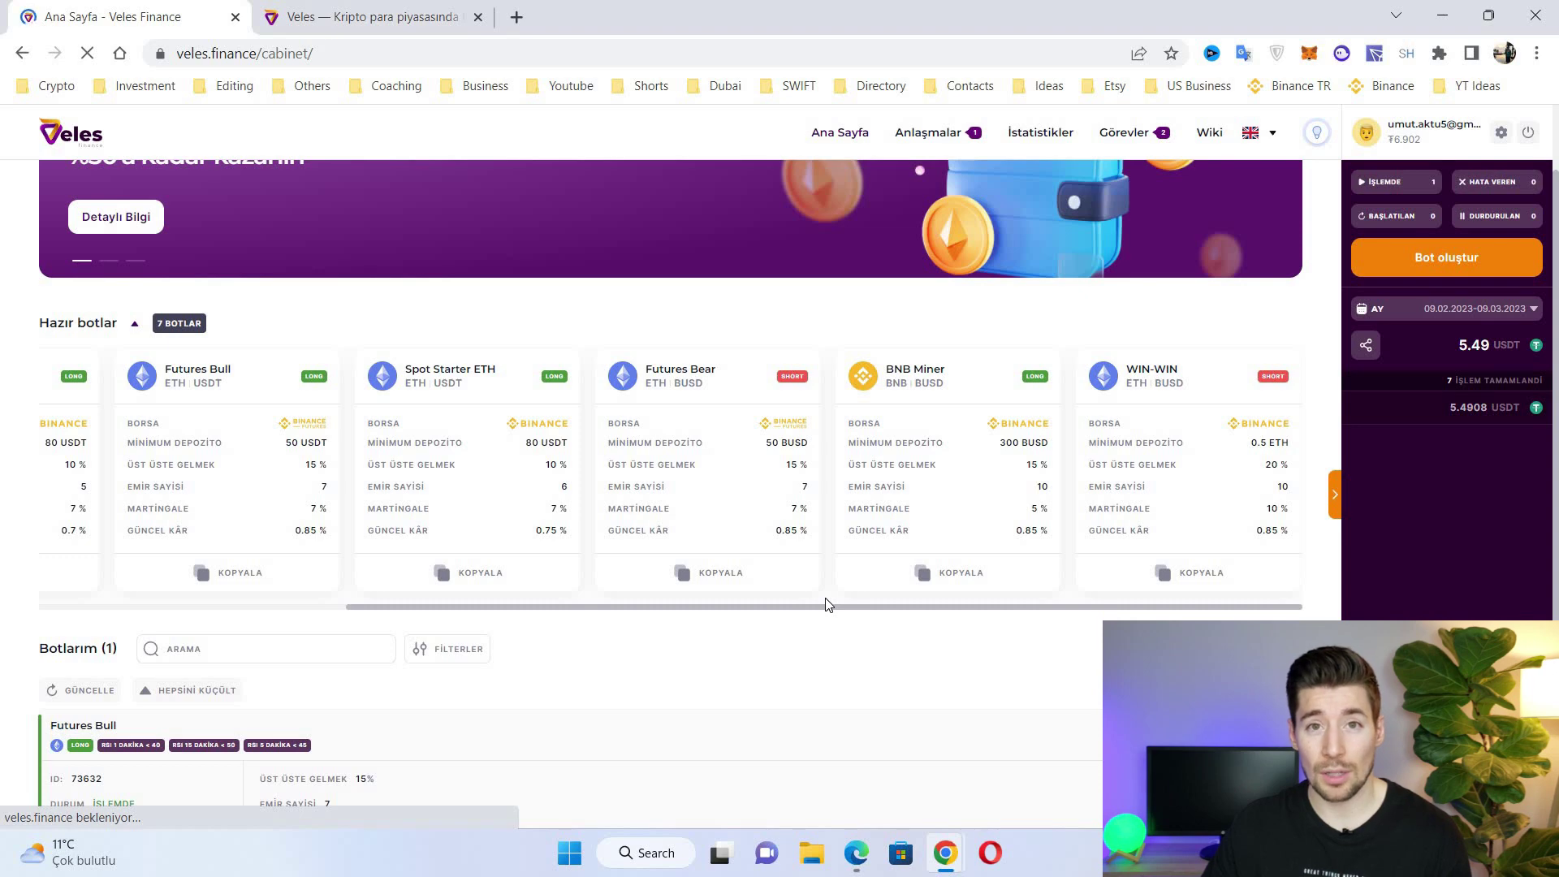
scroll(101, 360, left, 5)
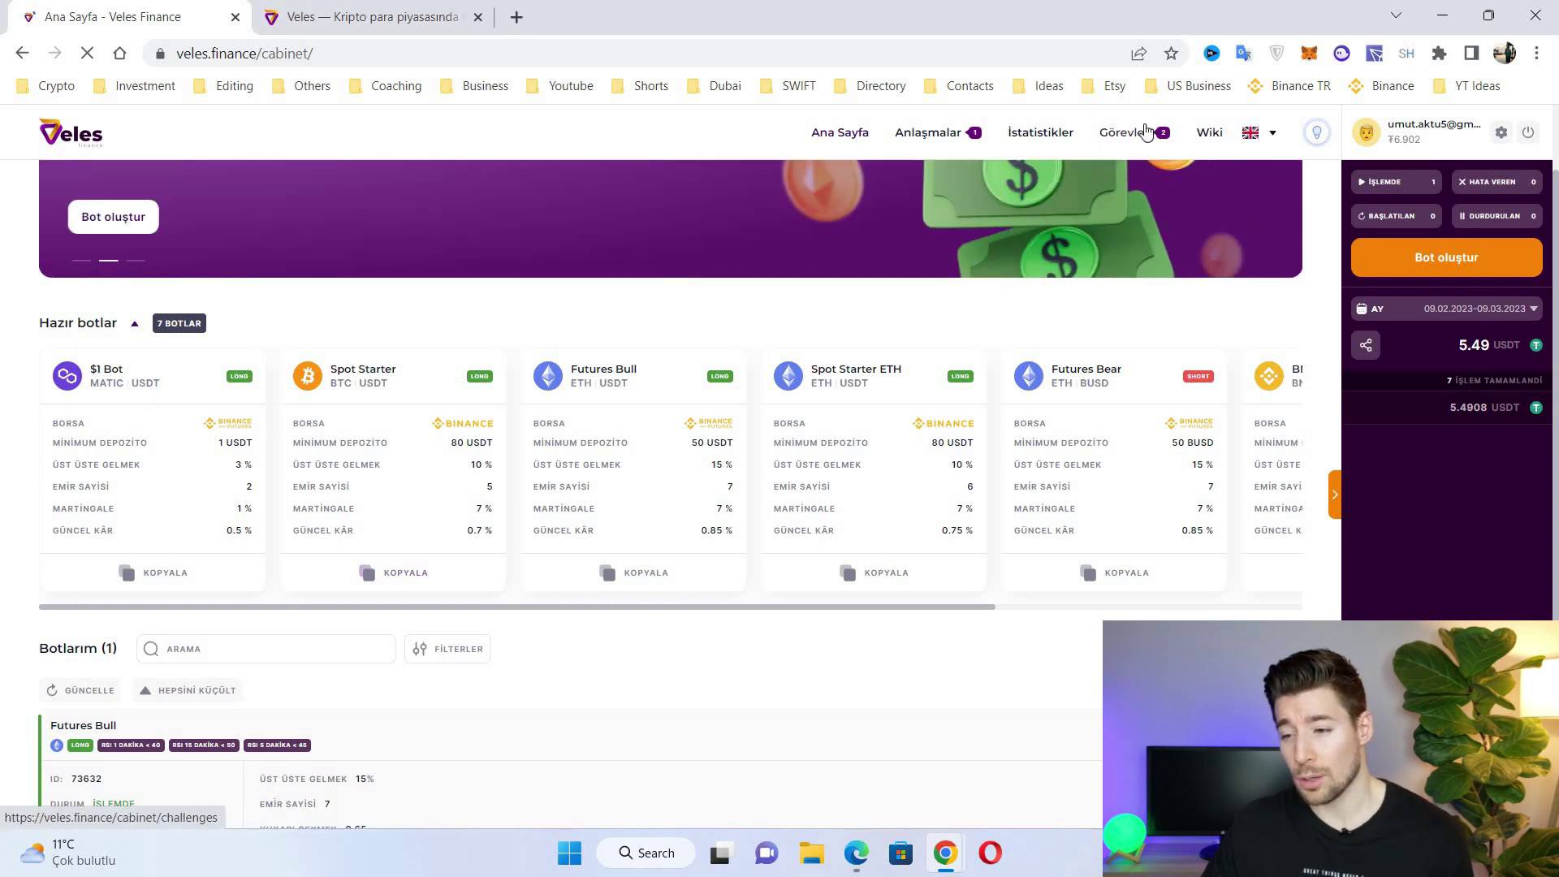
Step: Open the Görevler page and examine the reward tasks, from connecting Telegram to referring a friend
click(1139, 156)
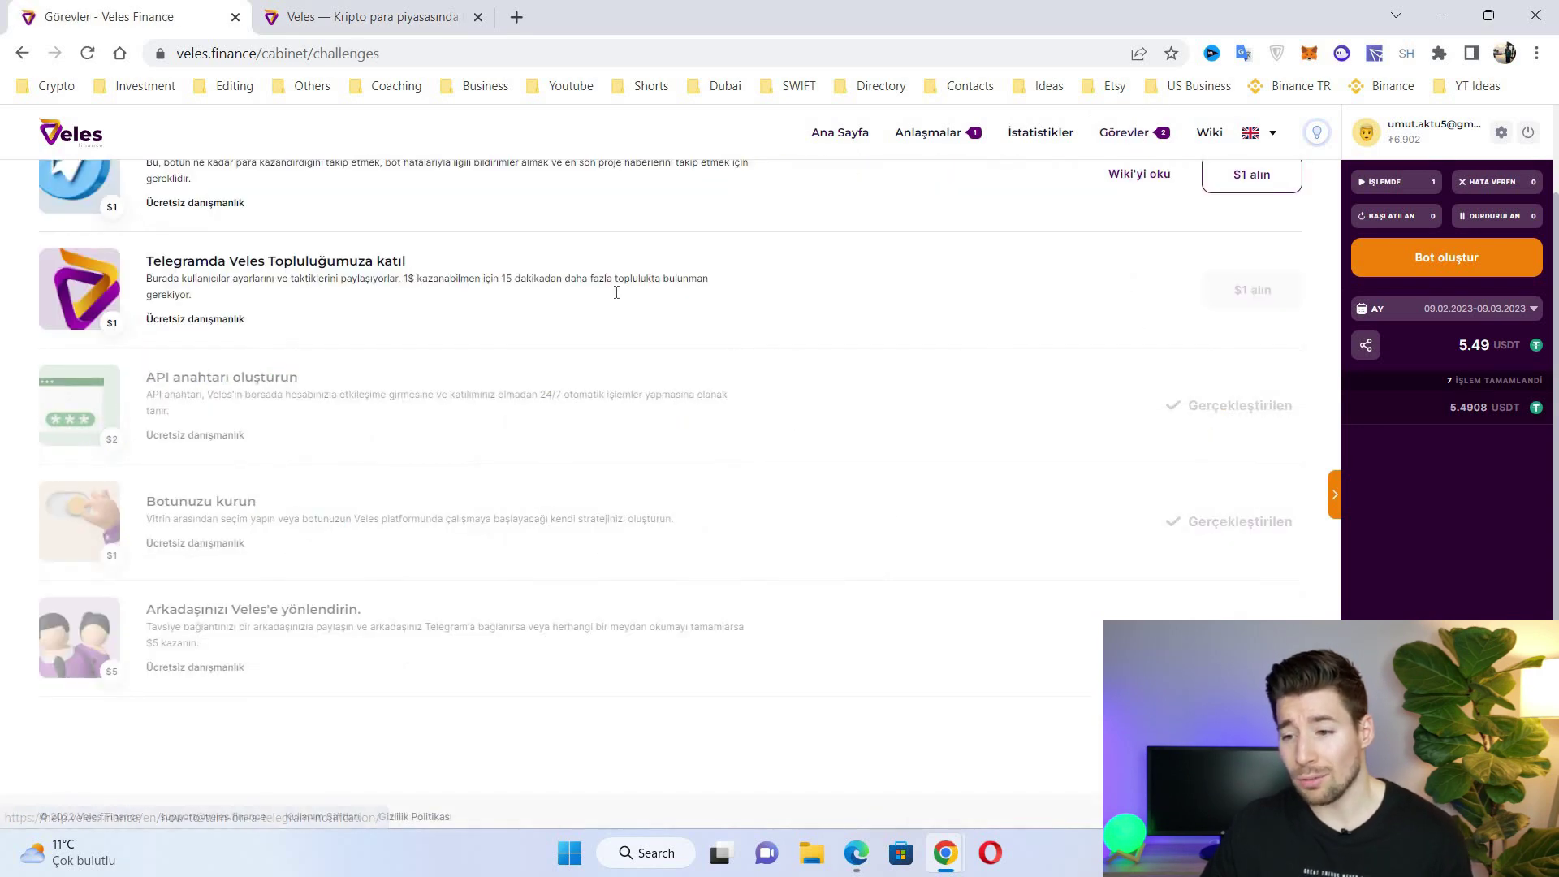
scroll(768, 261, up, 1)
scroll(768, 261, up, 1)
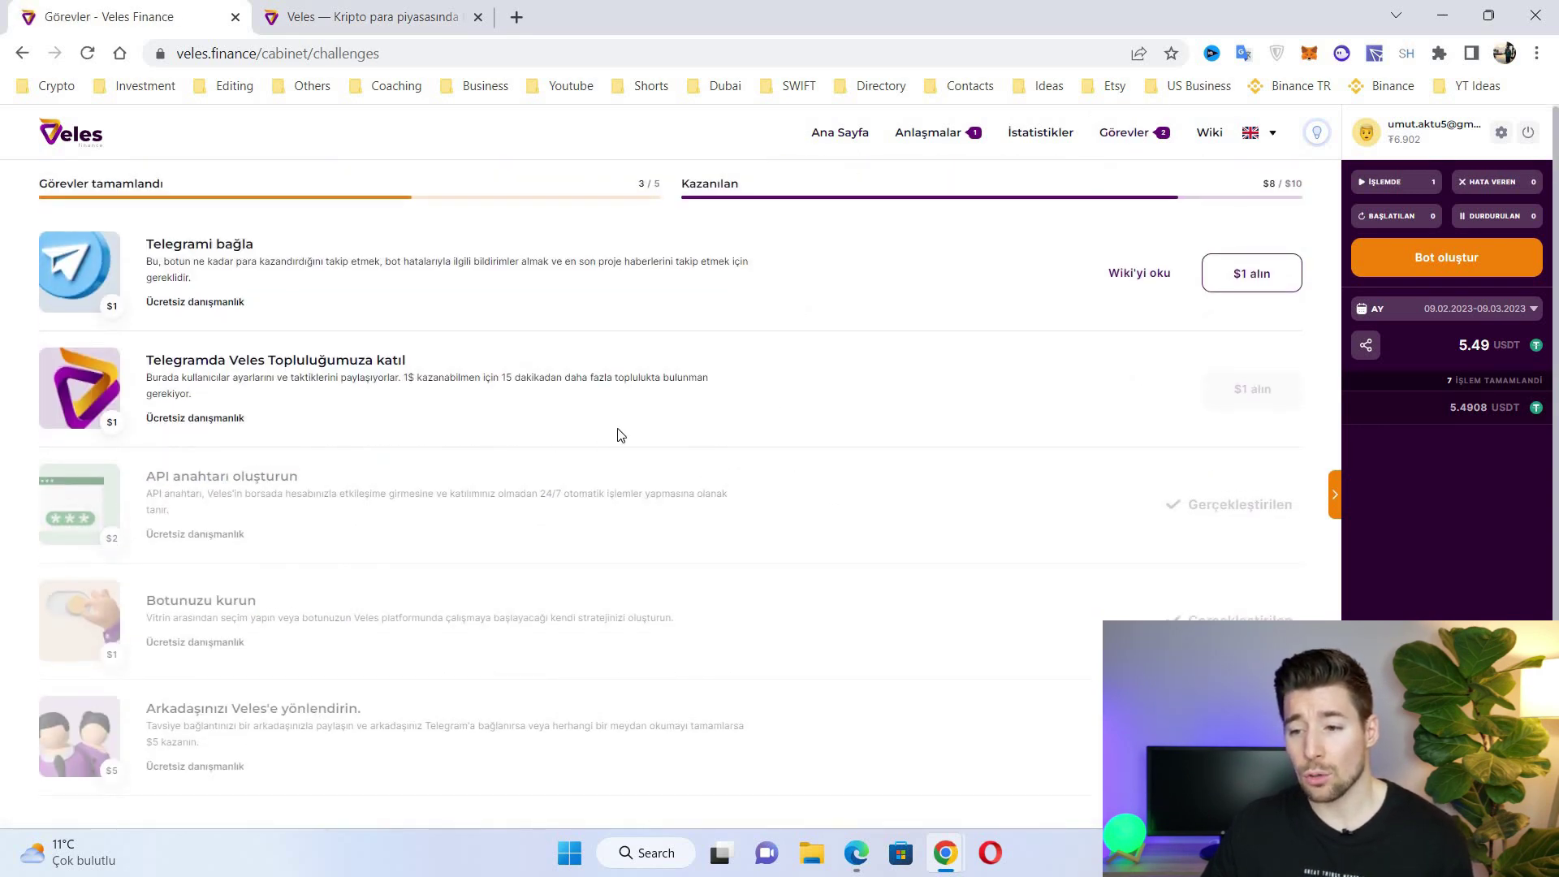
scroll(714, 443, down, 2)
scroll(452, 401, up, 2)
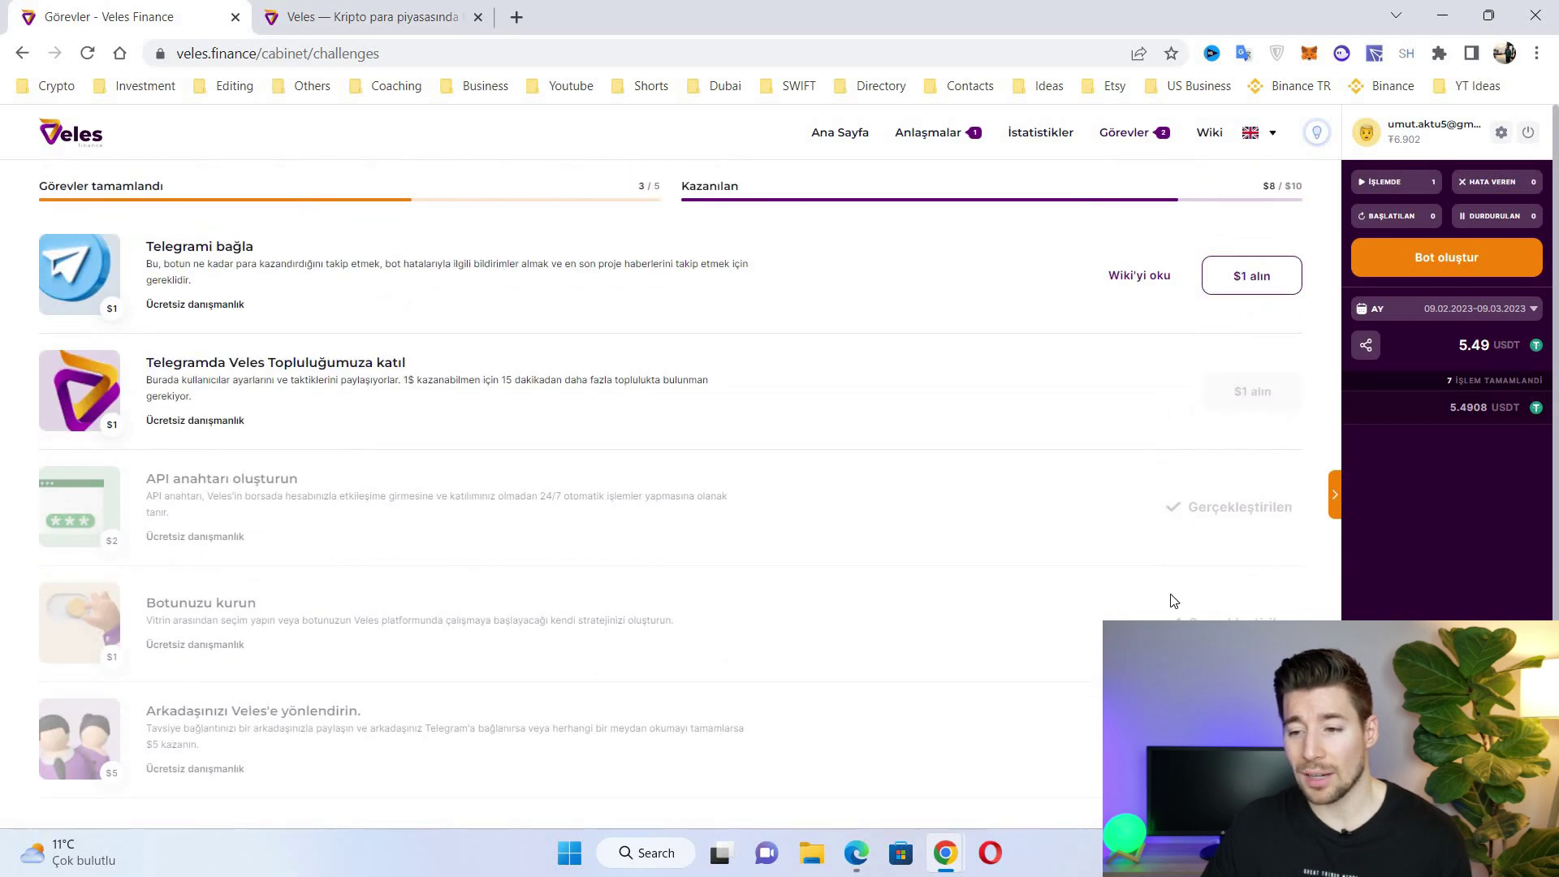
scroll(1173, 599, down, 2)
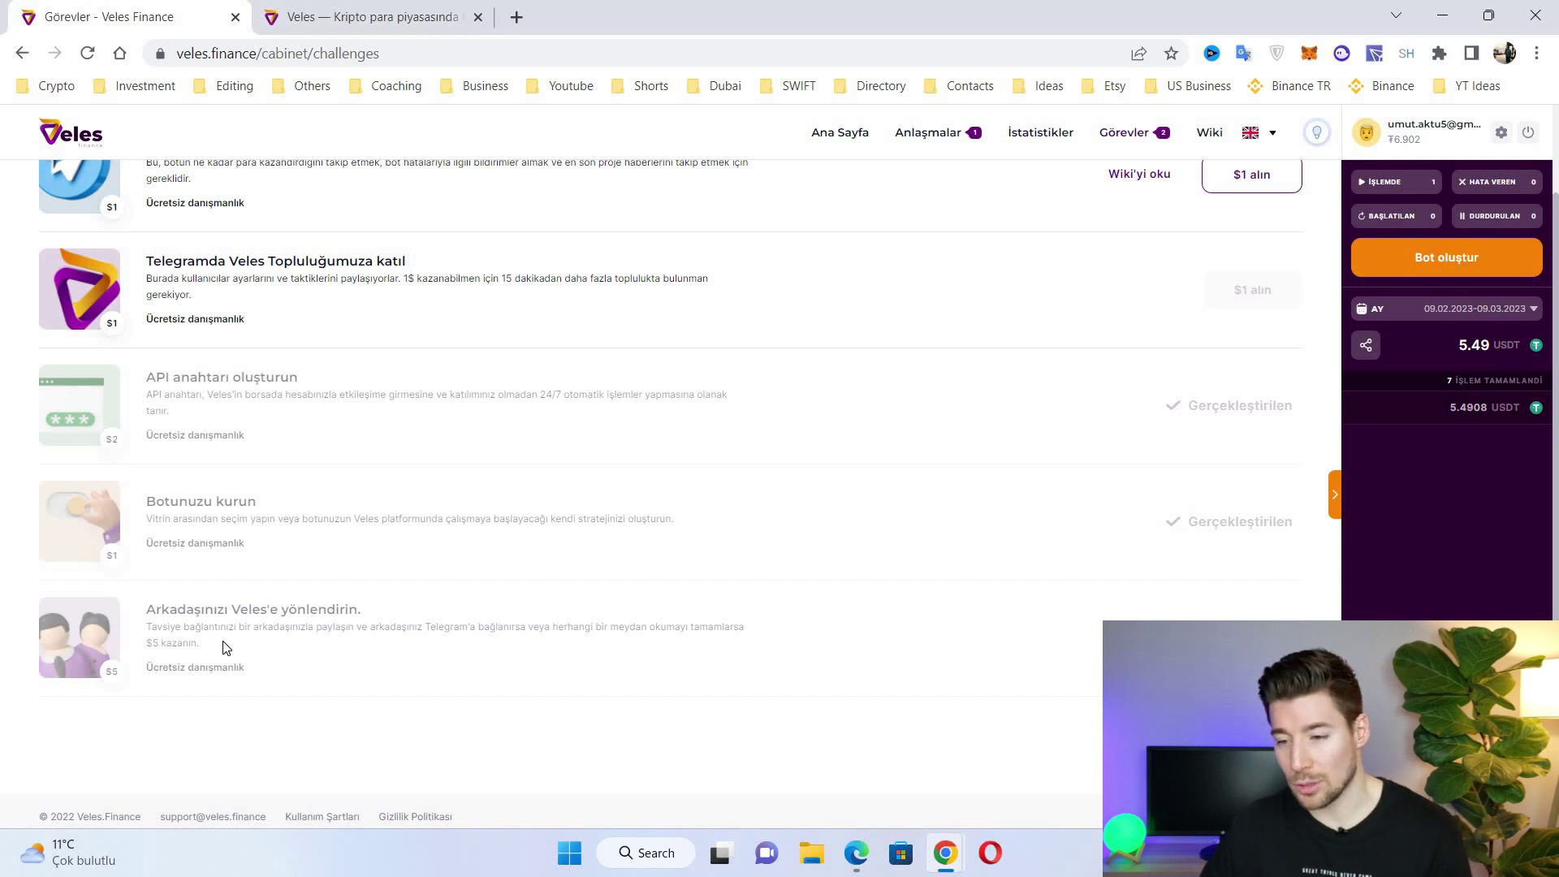
Step: Return to the home page, start a copy of the ready-made Futures Bull bot and choose Binance Futures as its exchange
click(19, 60)
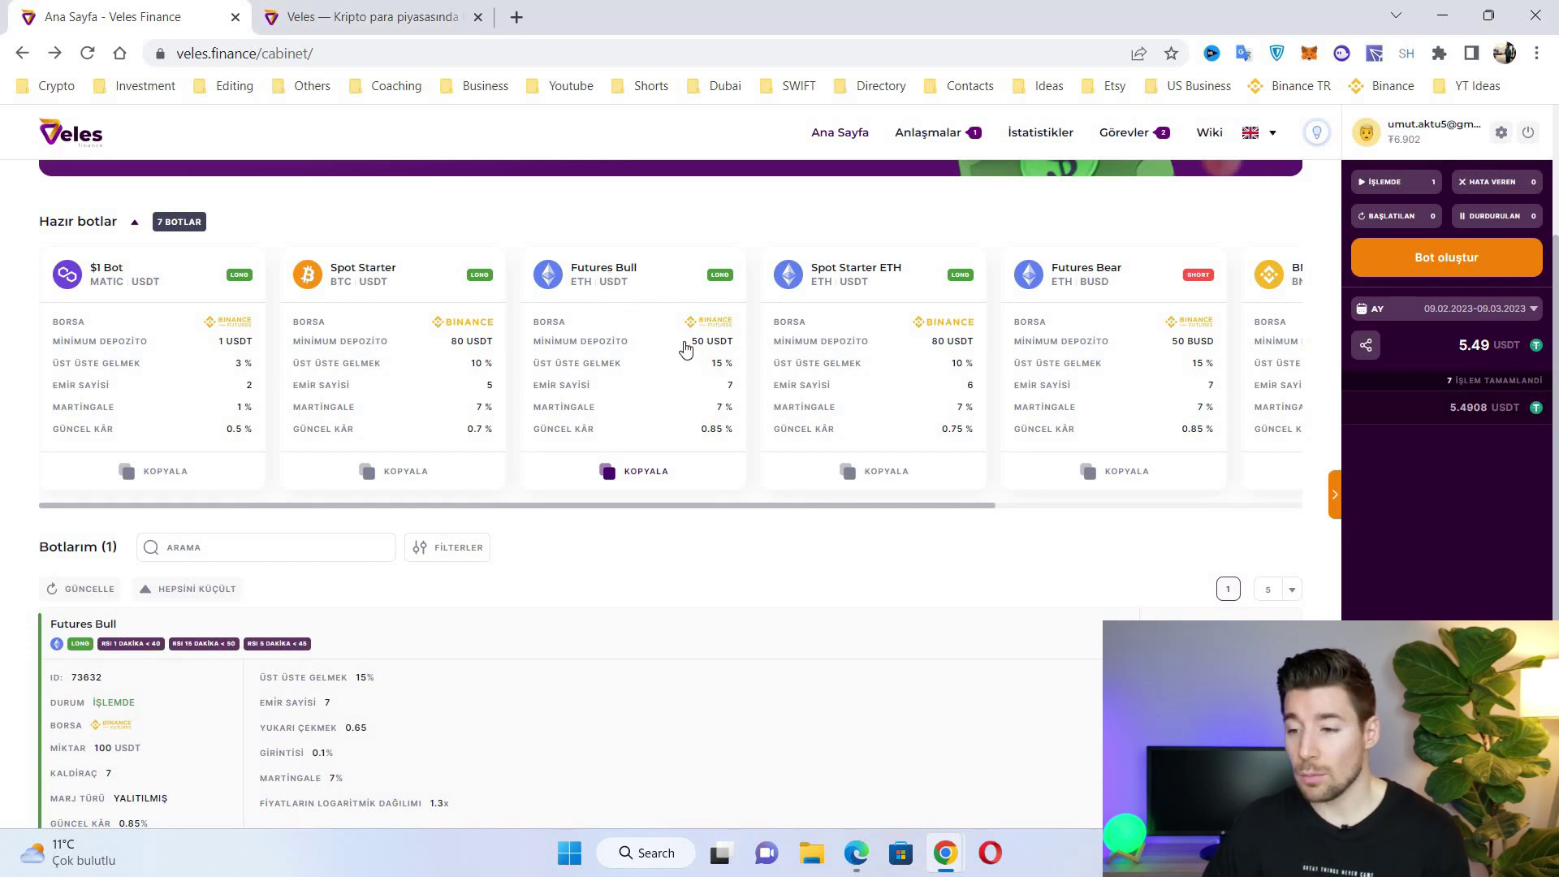
scroll(686, 348, down, 3)
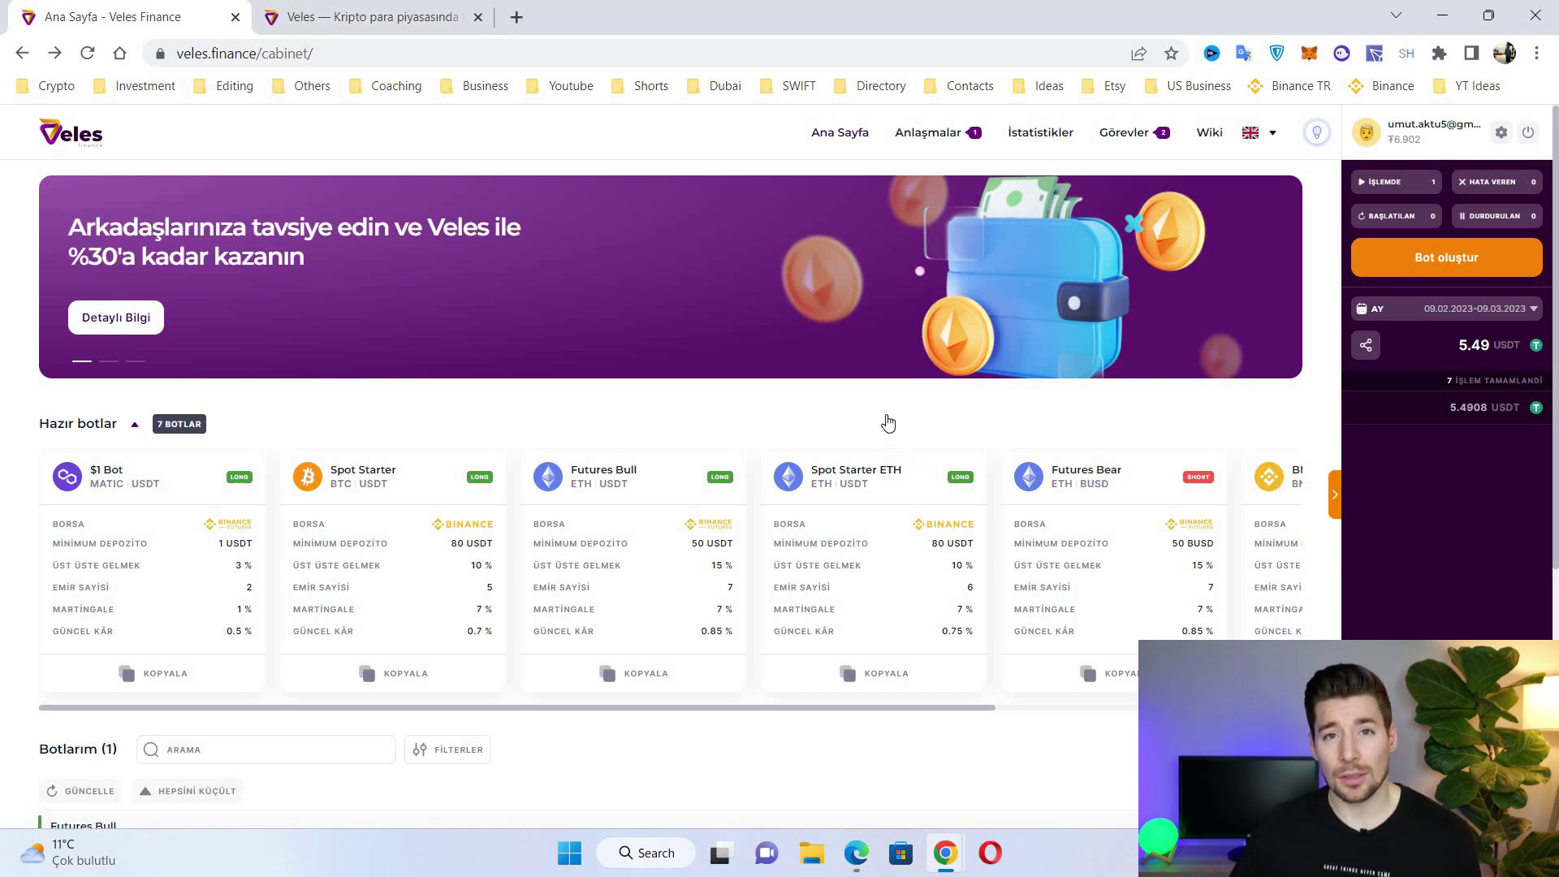
scroll(893, 454, down, 3)
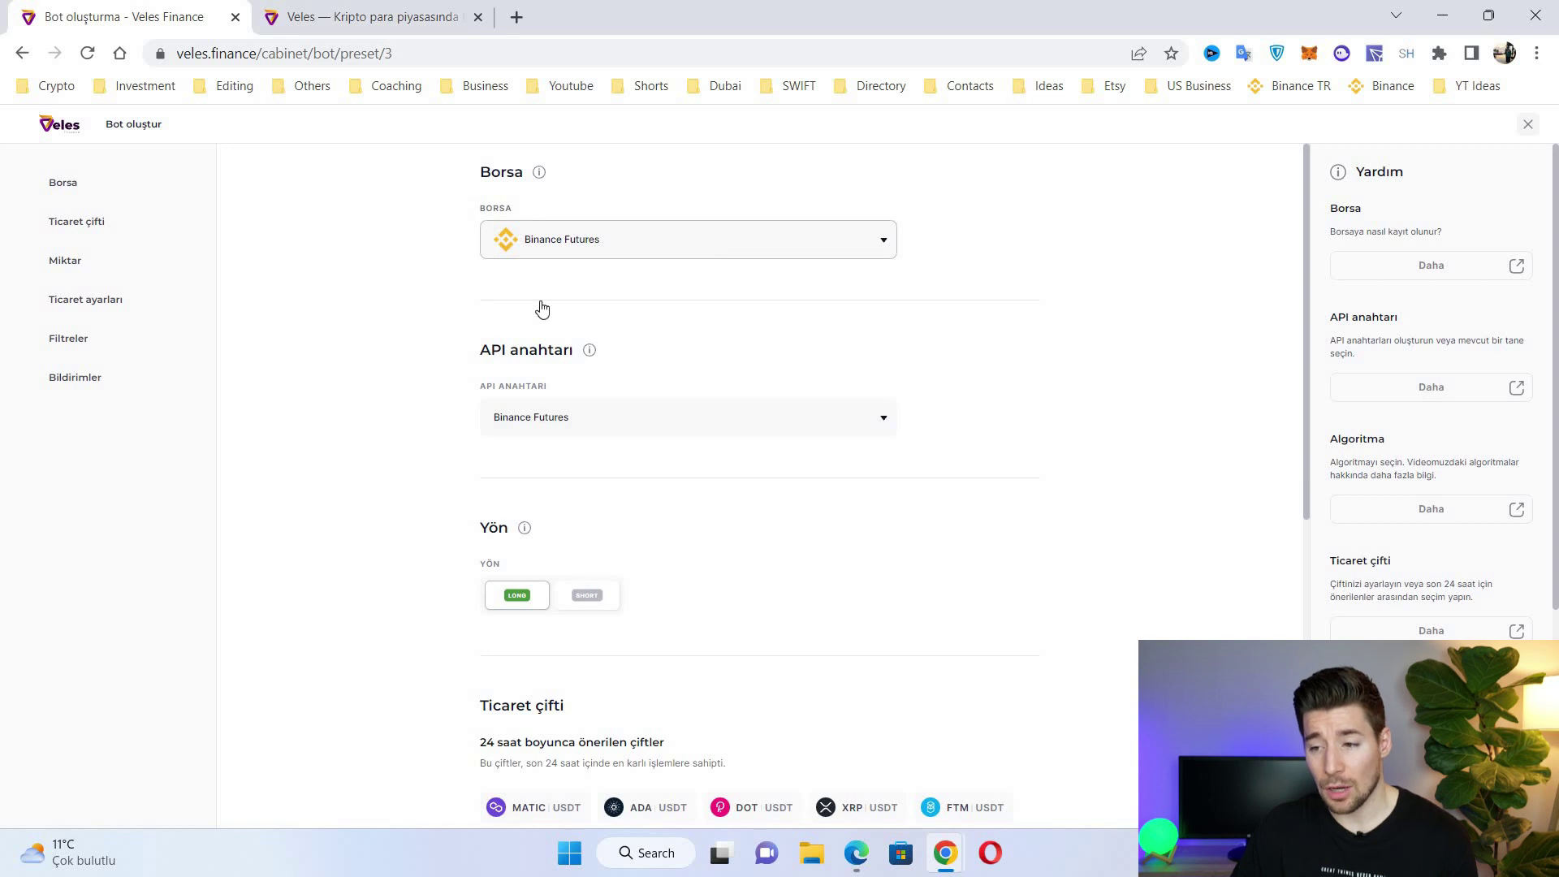
click(567, 254)
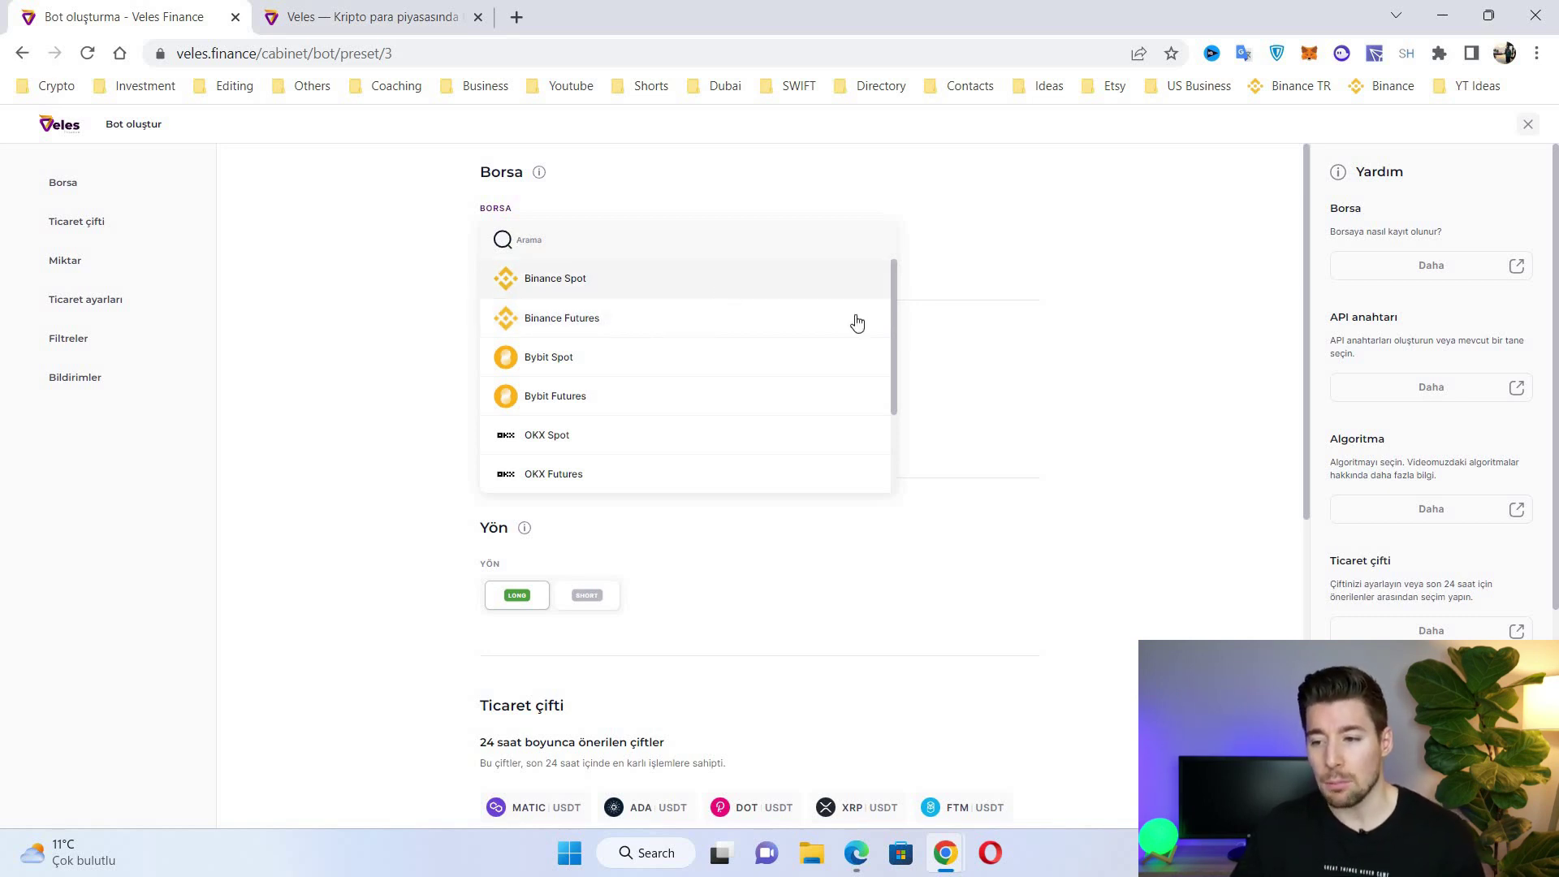
key(Down)
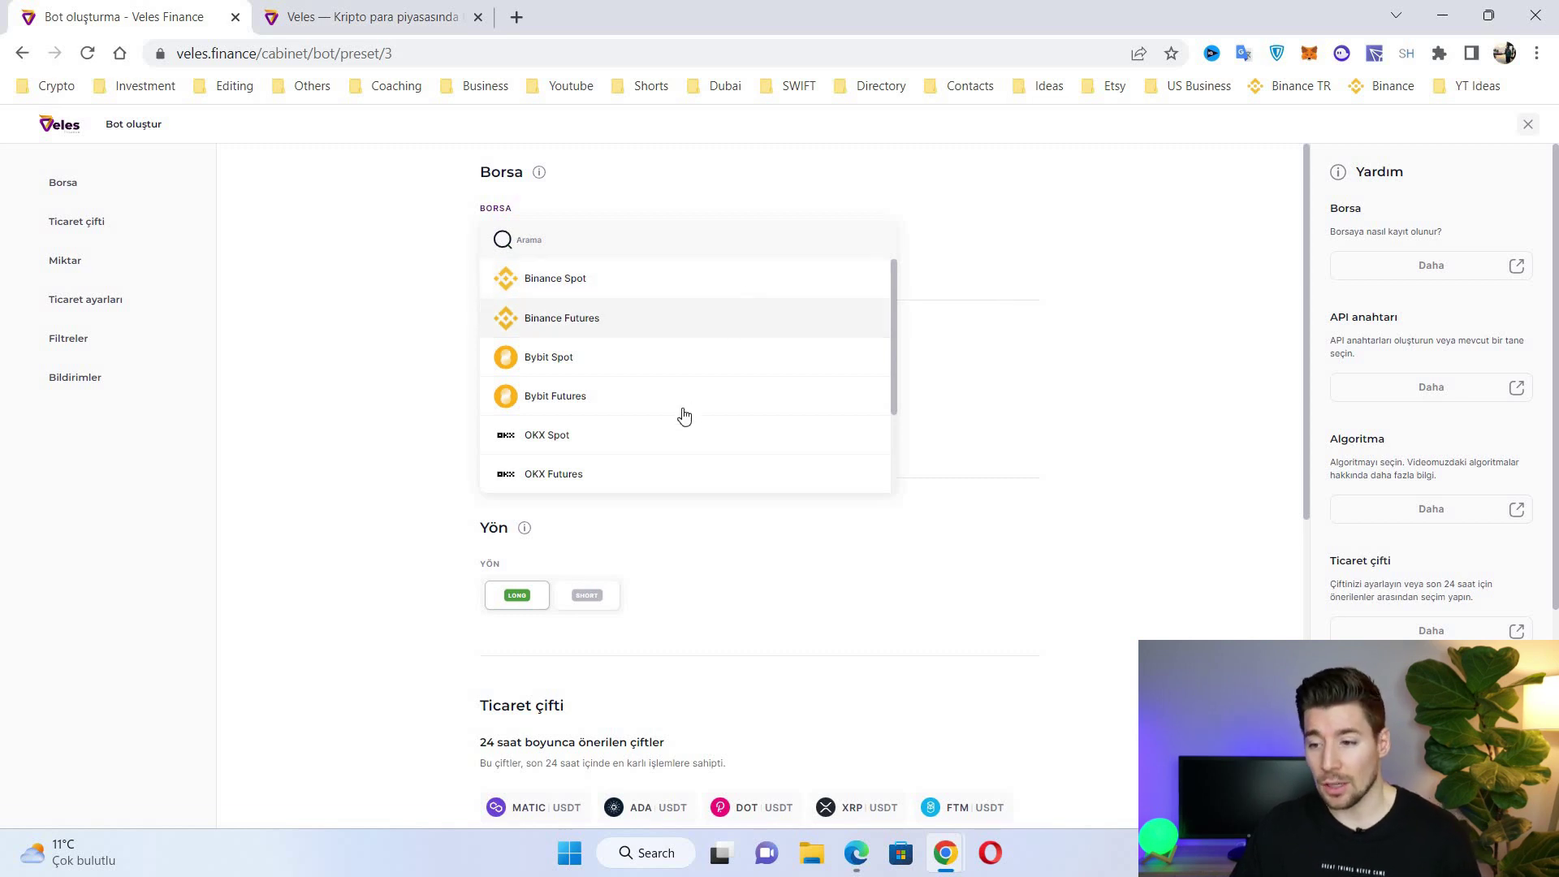
key(Return)
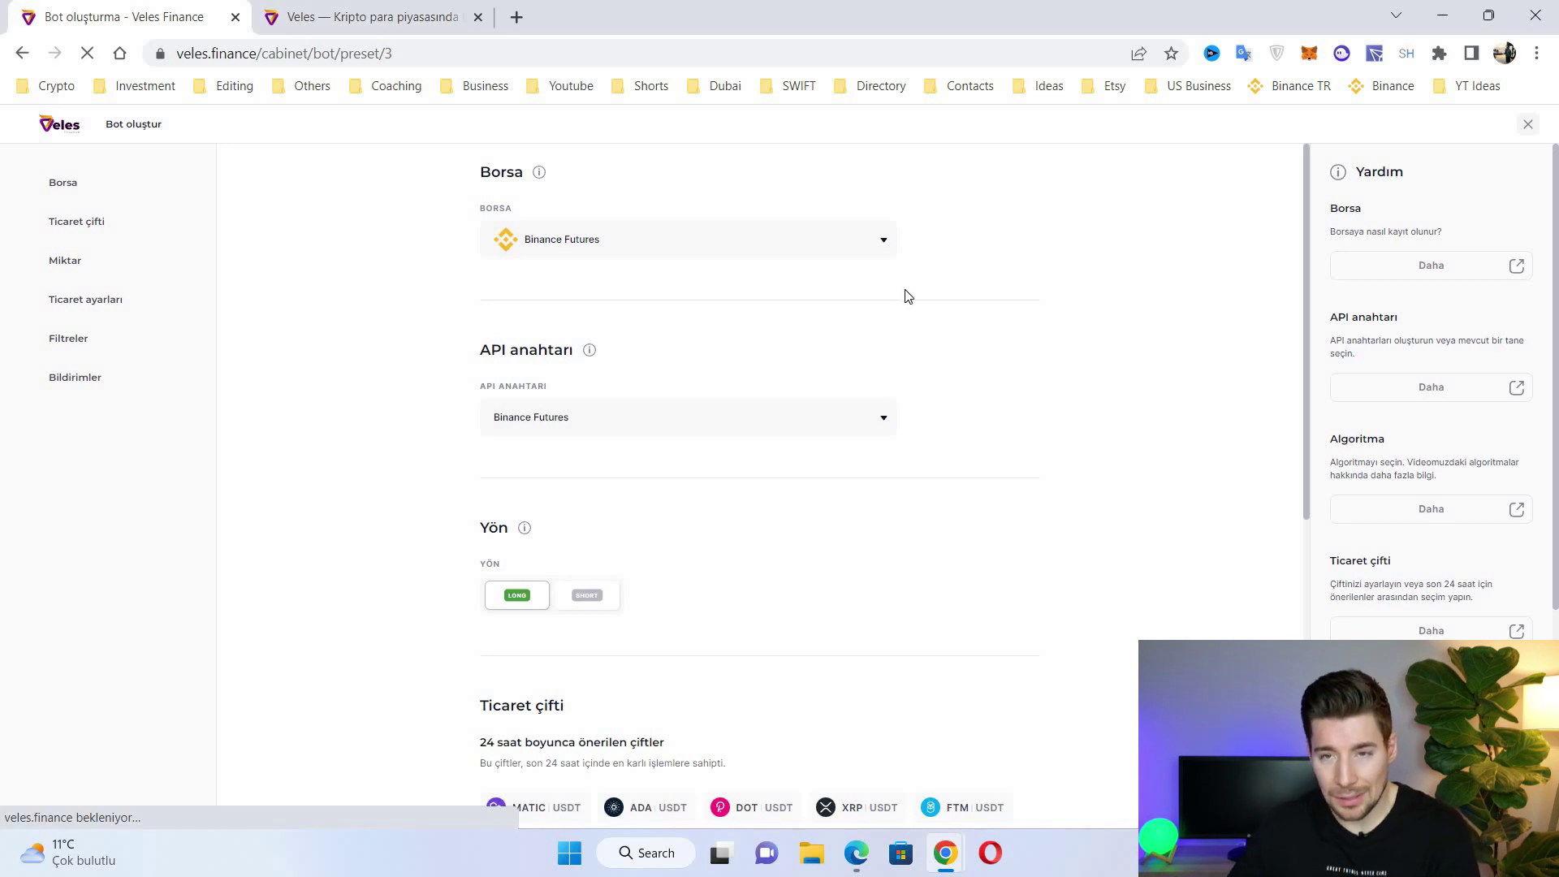
Step: Enter a deposit of 100 USDT for the bot and set its margin type to Yalıtılmış
scroll(848, 281, down, 4)
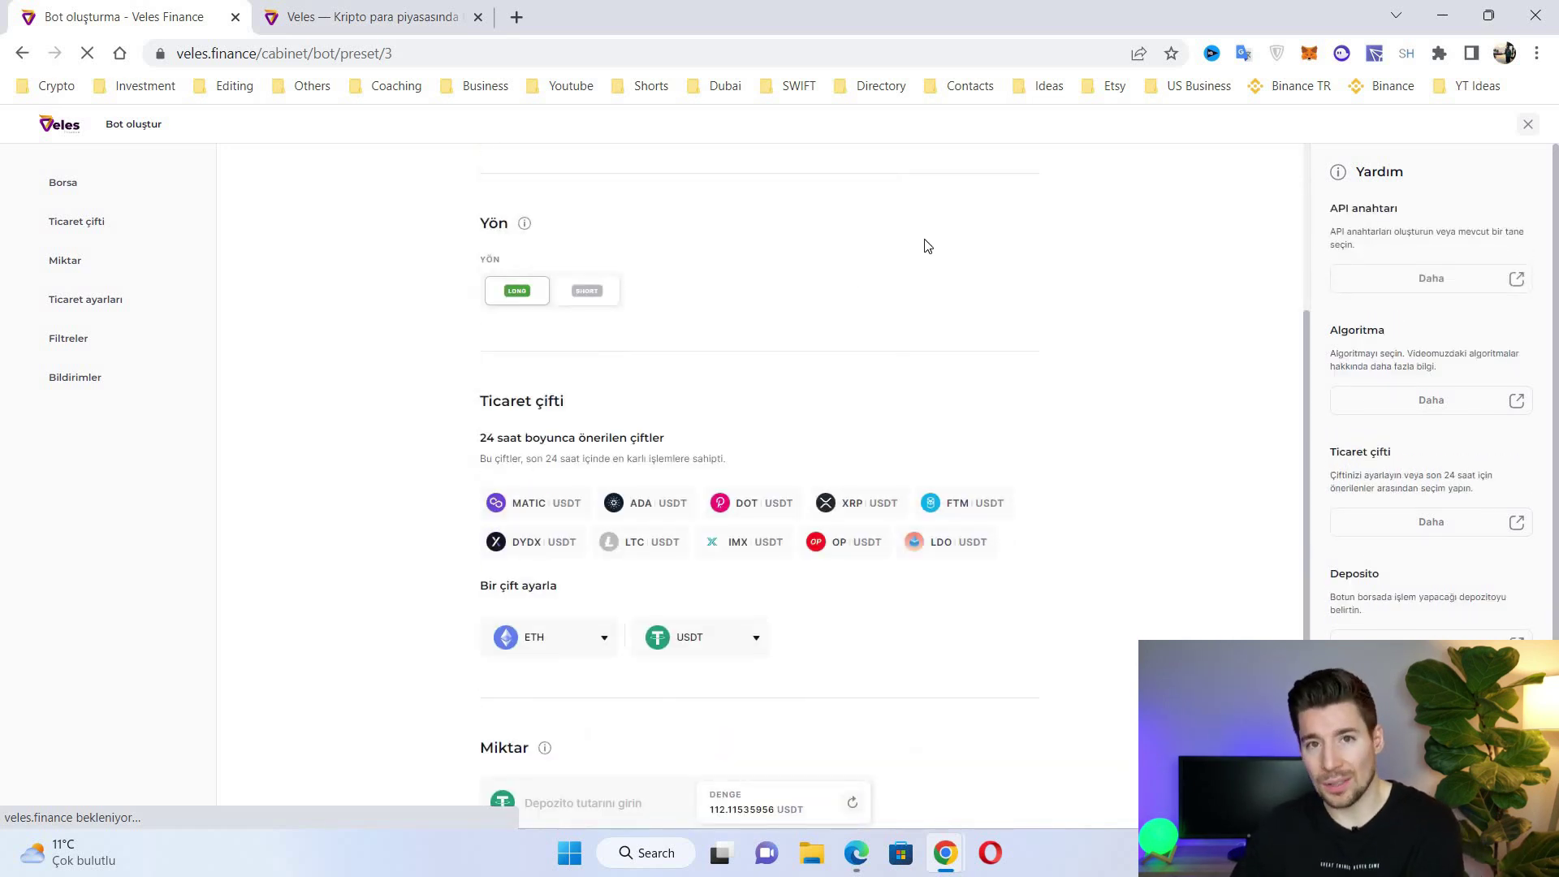
scroll(926, 325, down, 3)
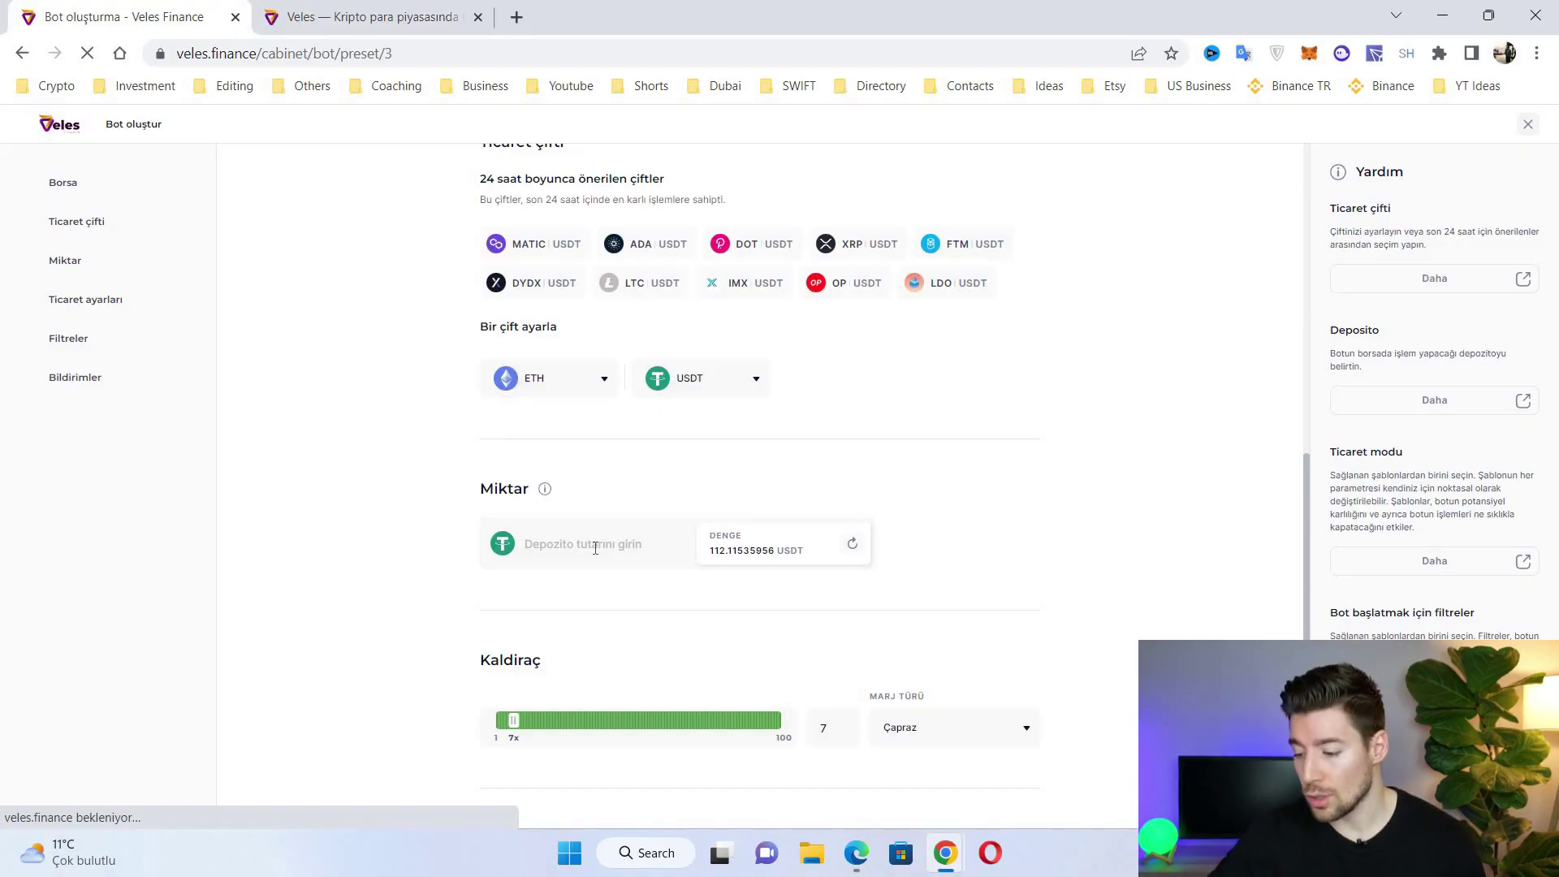
click(595, 548)
text(100)
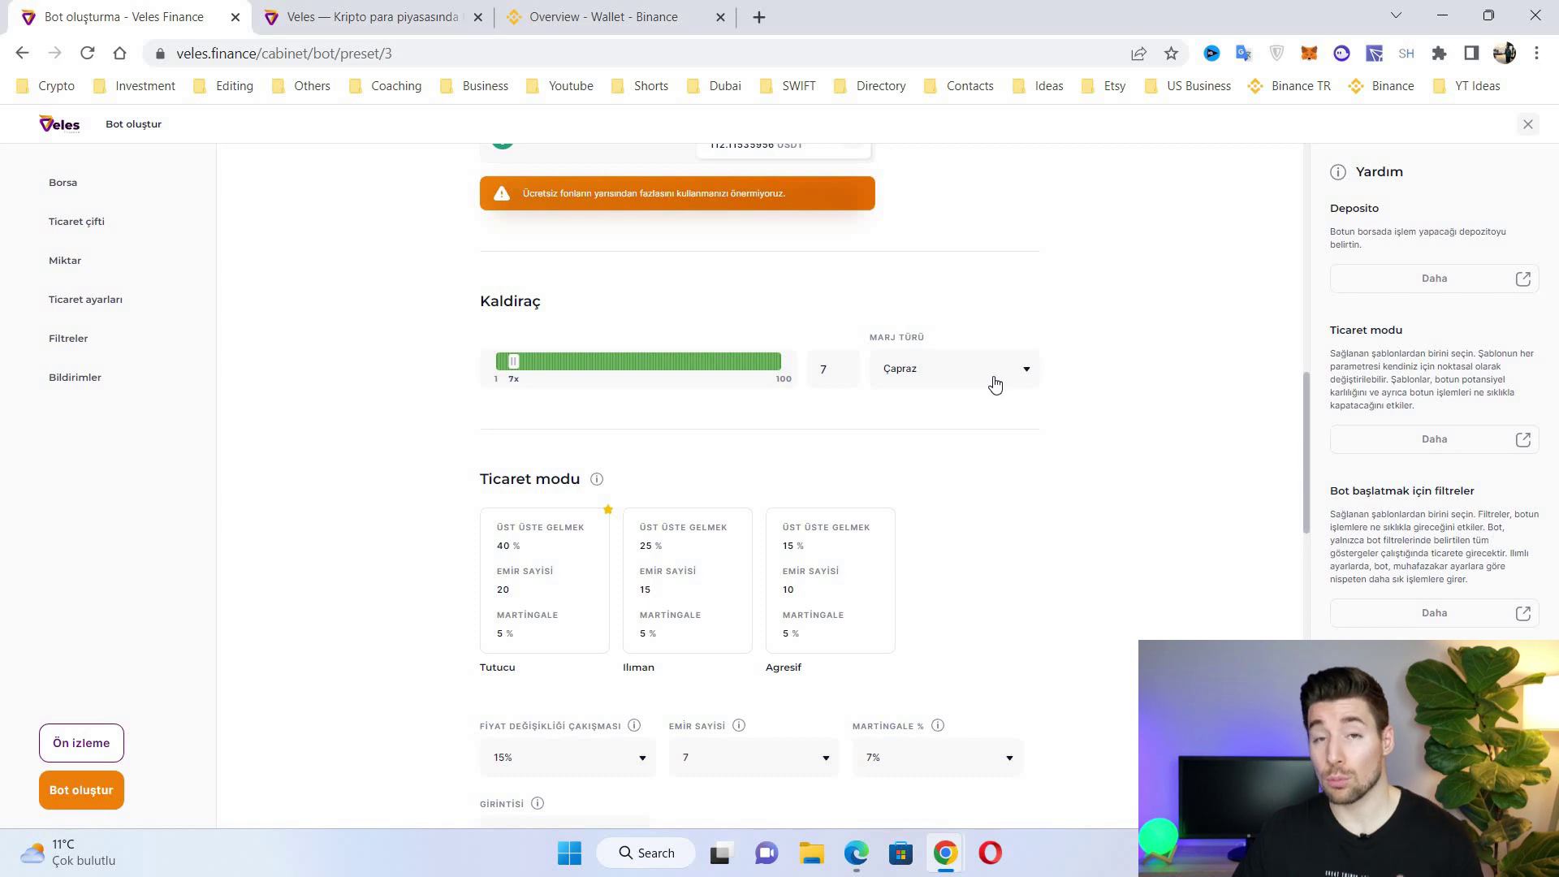
click(925, 379)
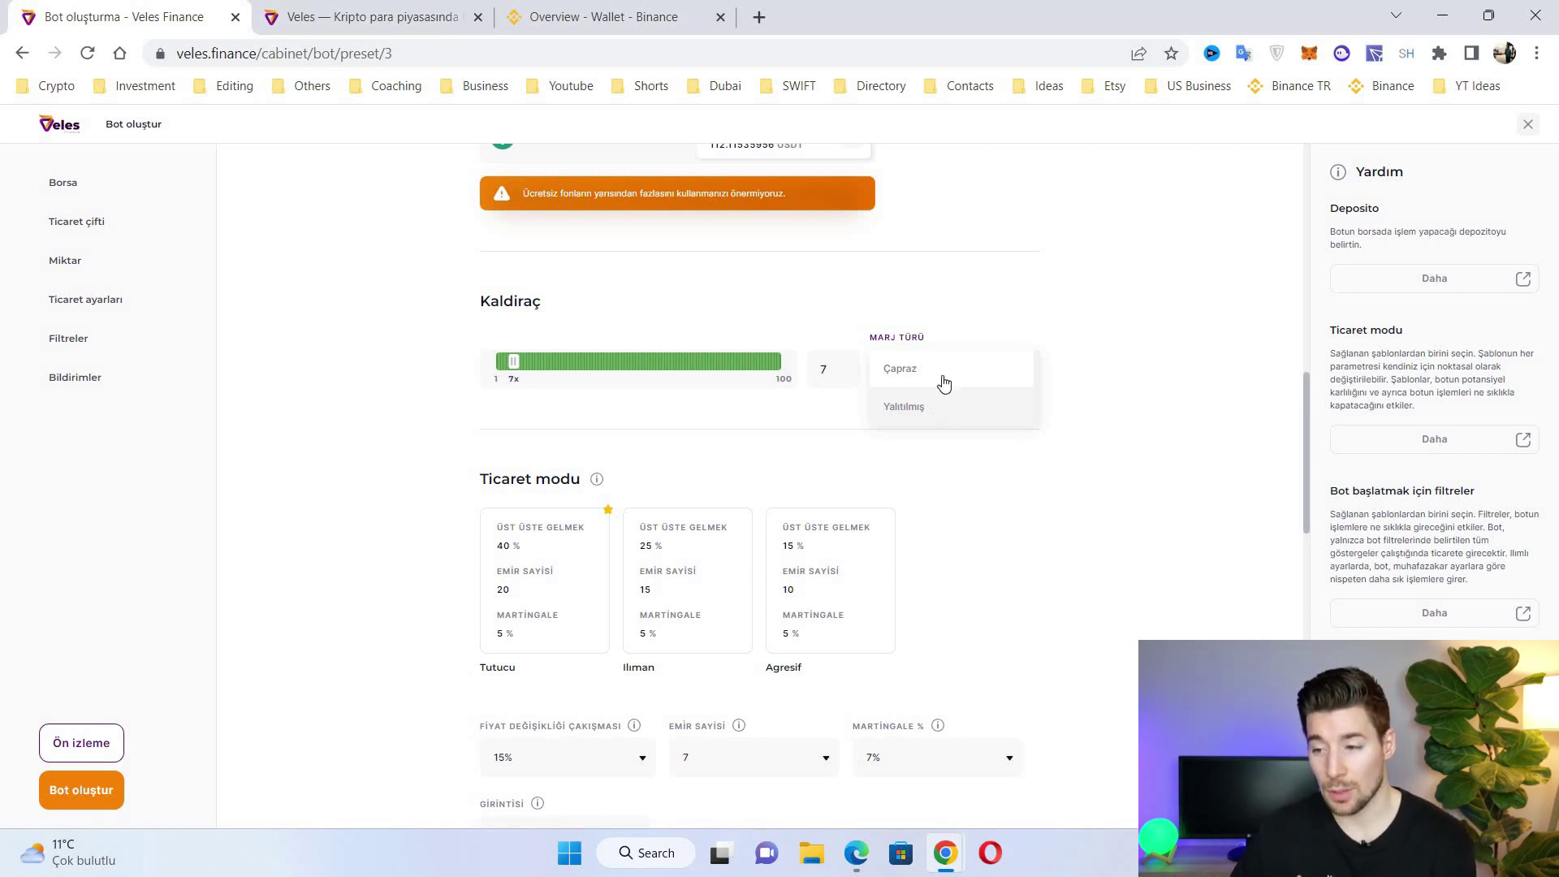
click(946, 404)
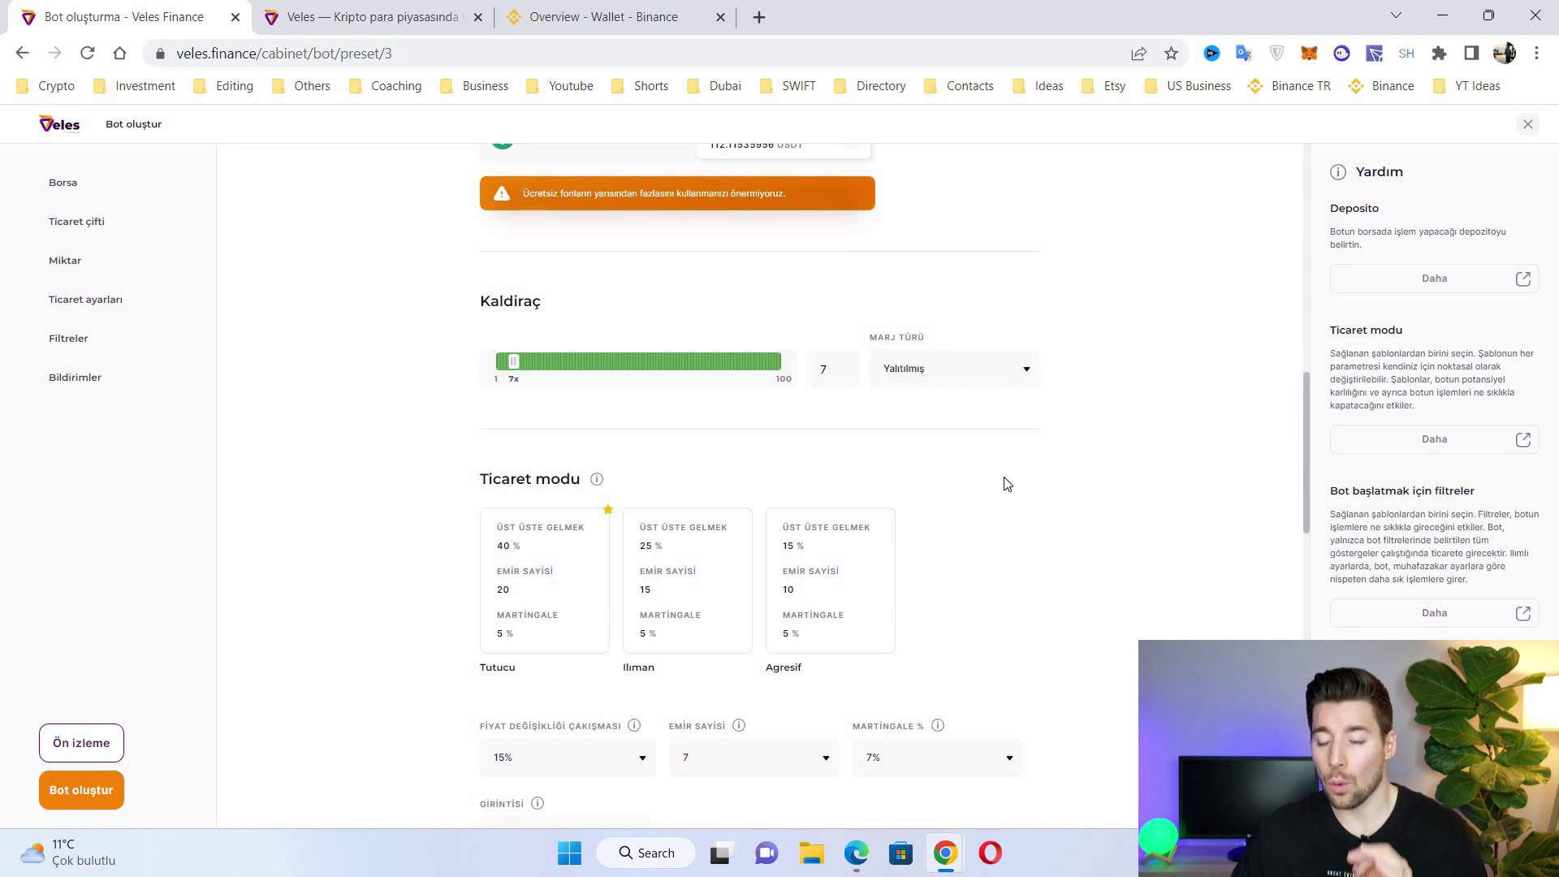
Step: Create the bot, keeping the preset trade settings and RSI start filters
scroll(1015, 463, down, 5)
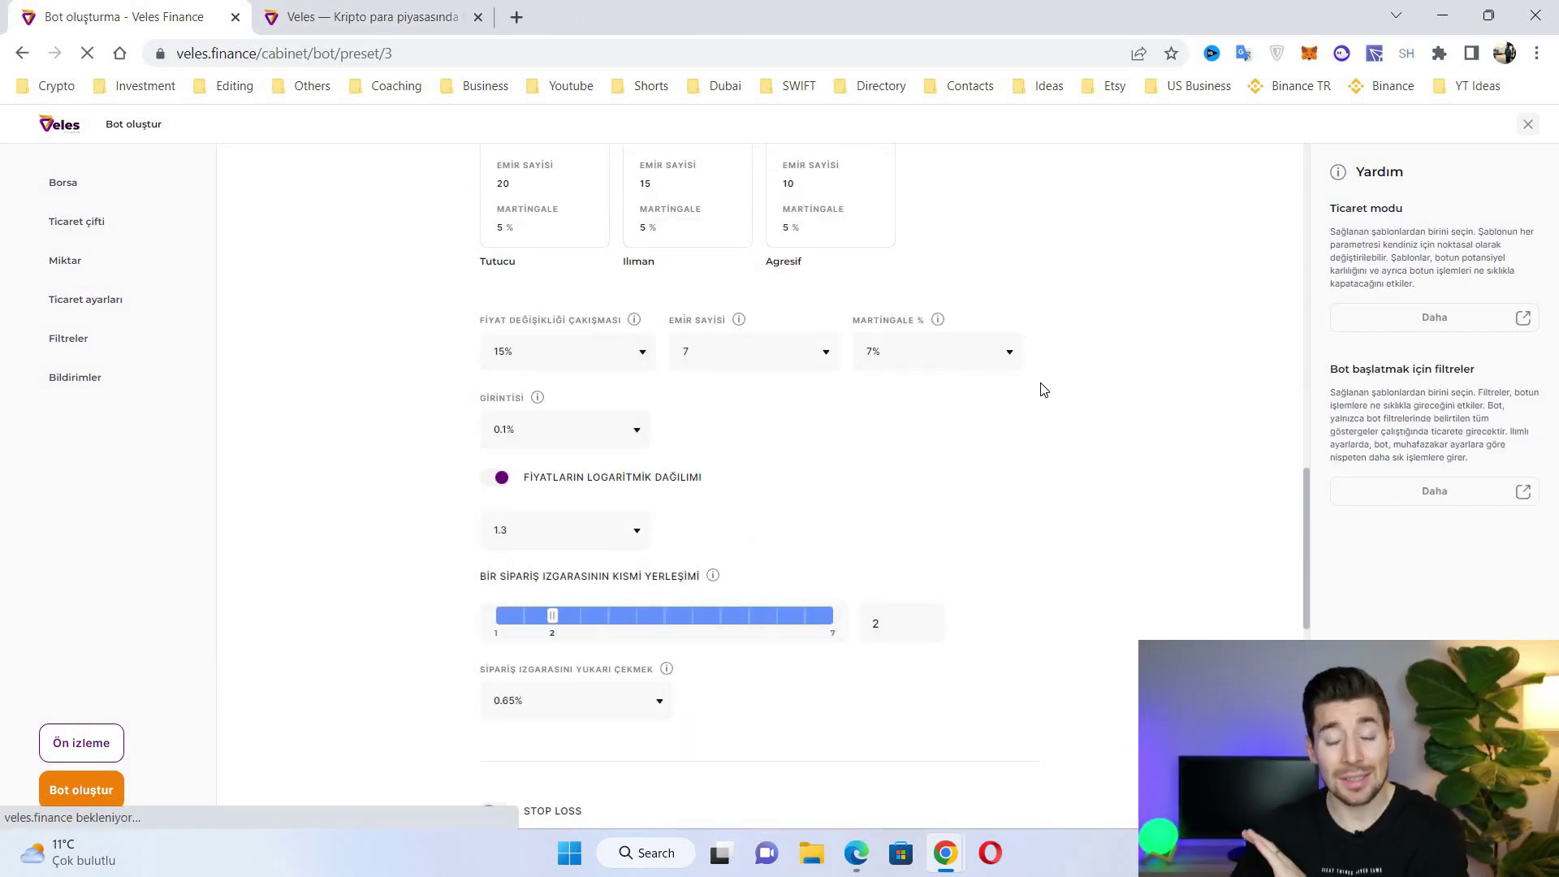
scroll(1048, 411, down, 10)
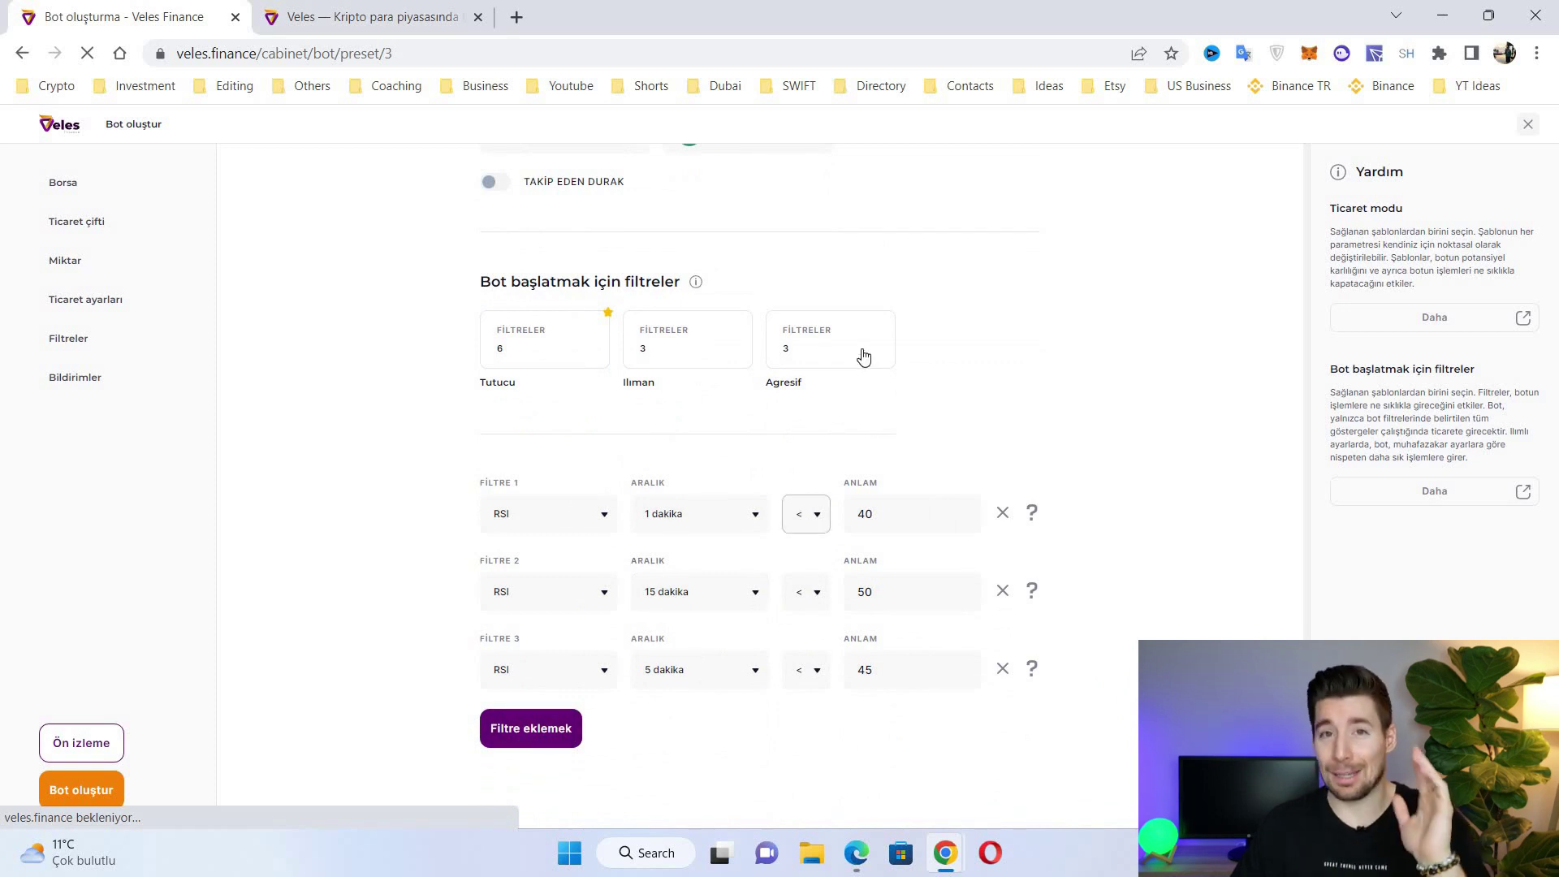
click(99, 798)
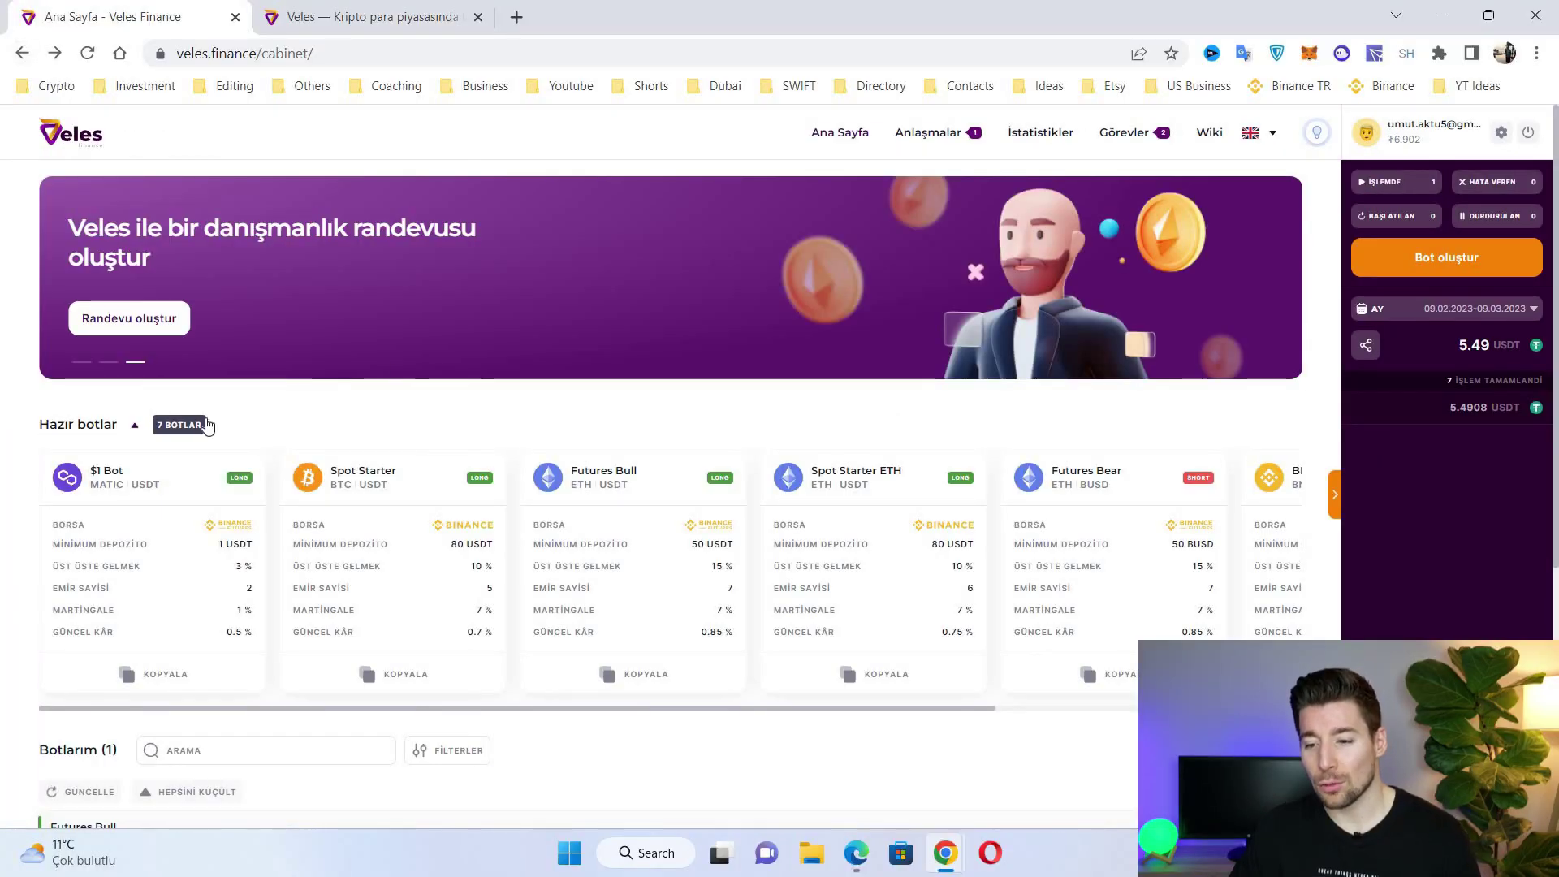
Step: Collapse all entries under Botlarım and expand the Futures Bull bot's details
scroll(309, 428, down, 5)
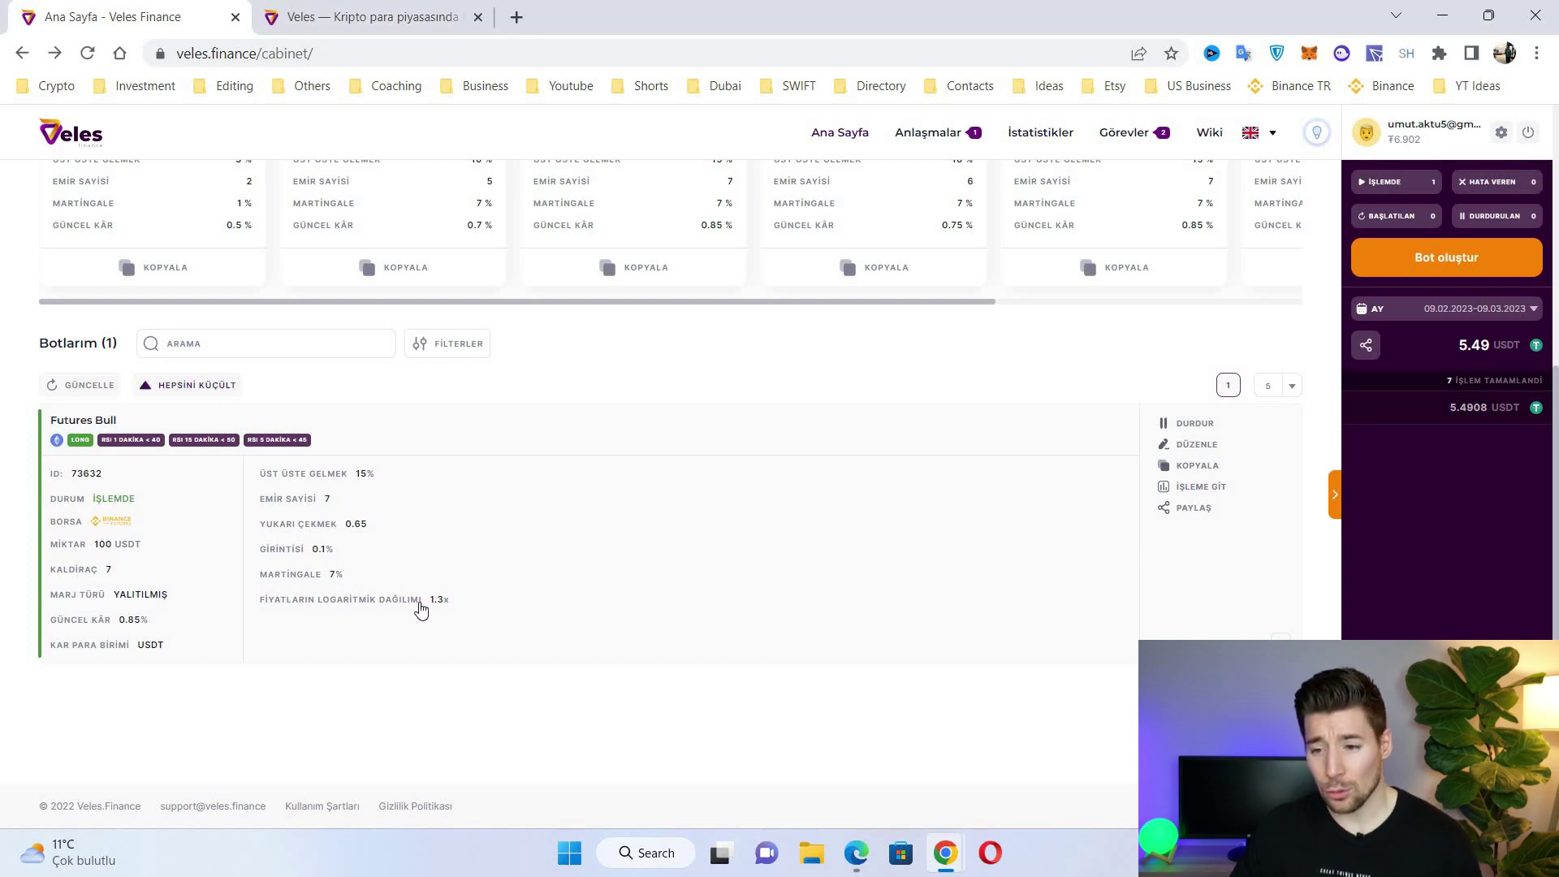
click(188, 385)
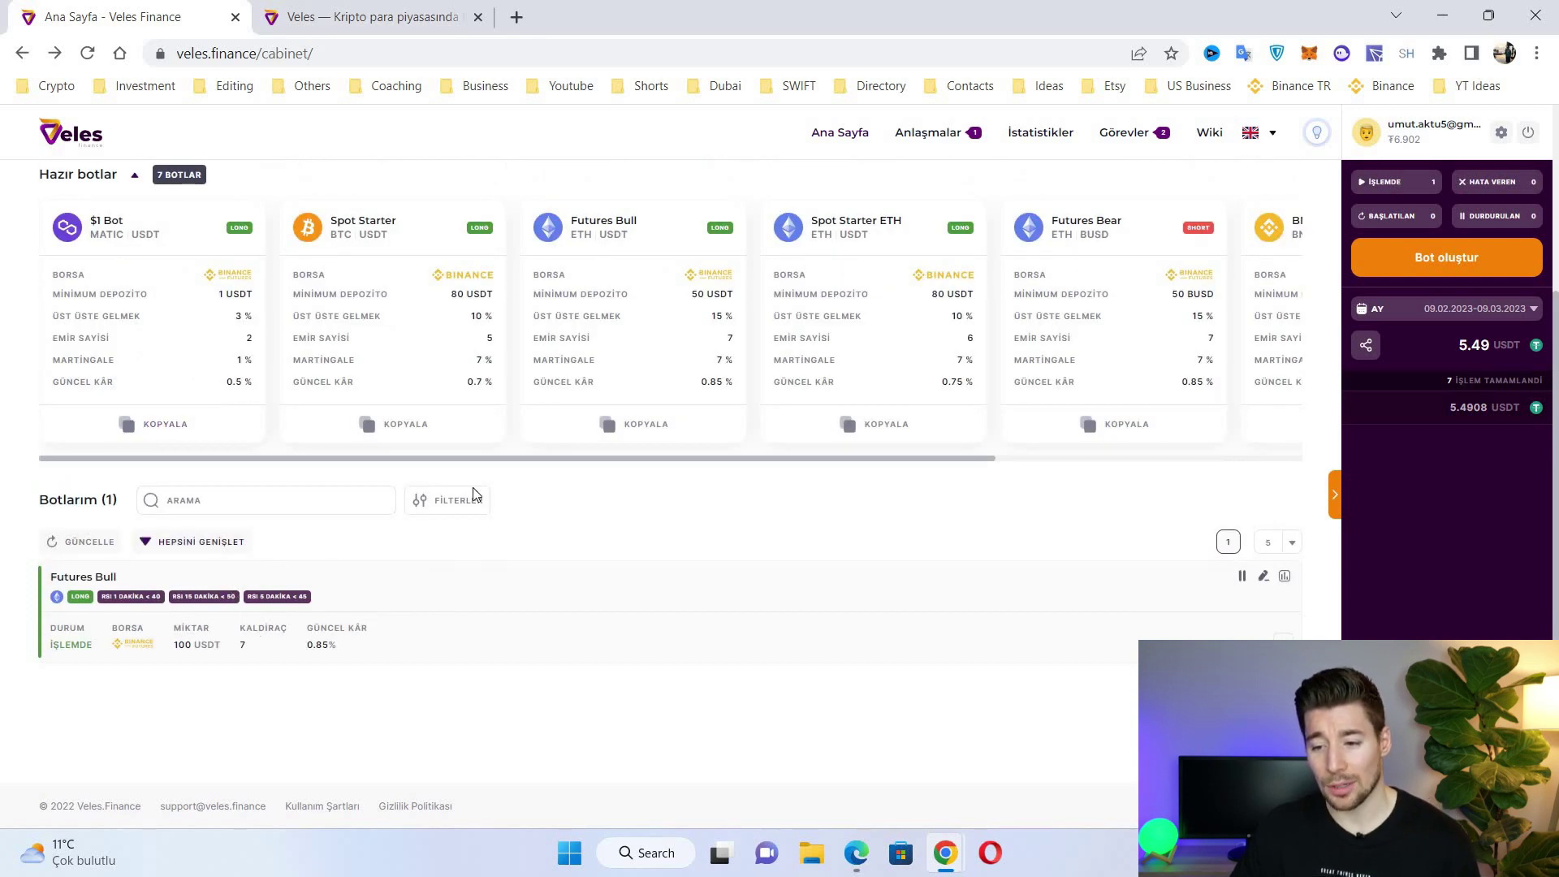
click(234, 574)
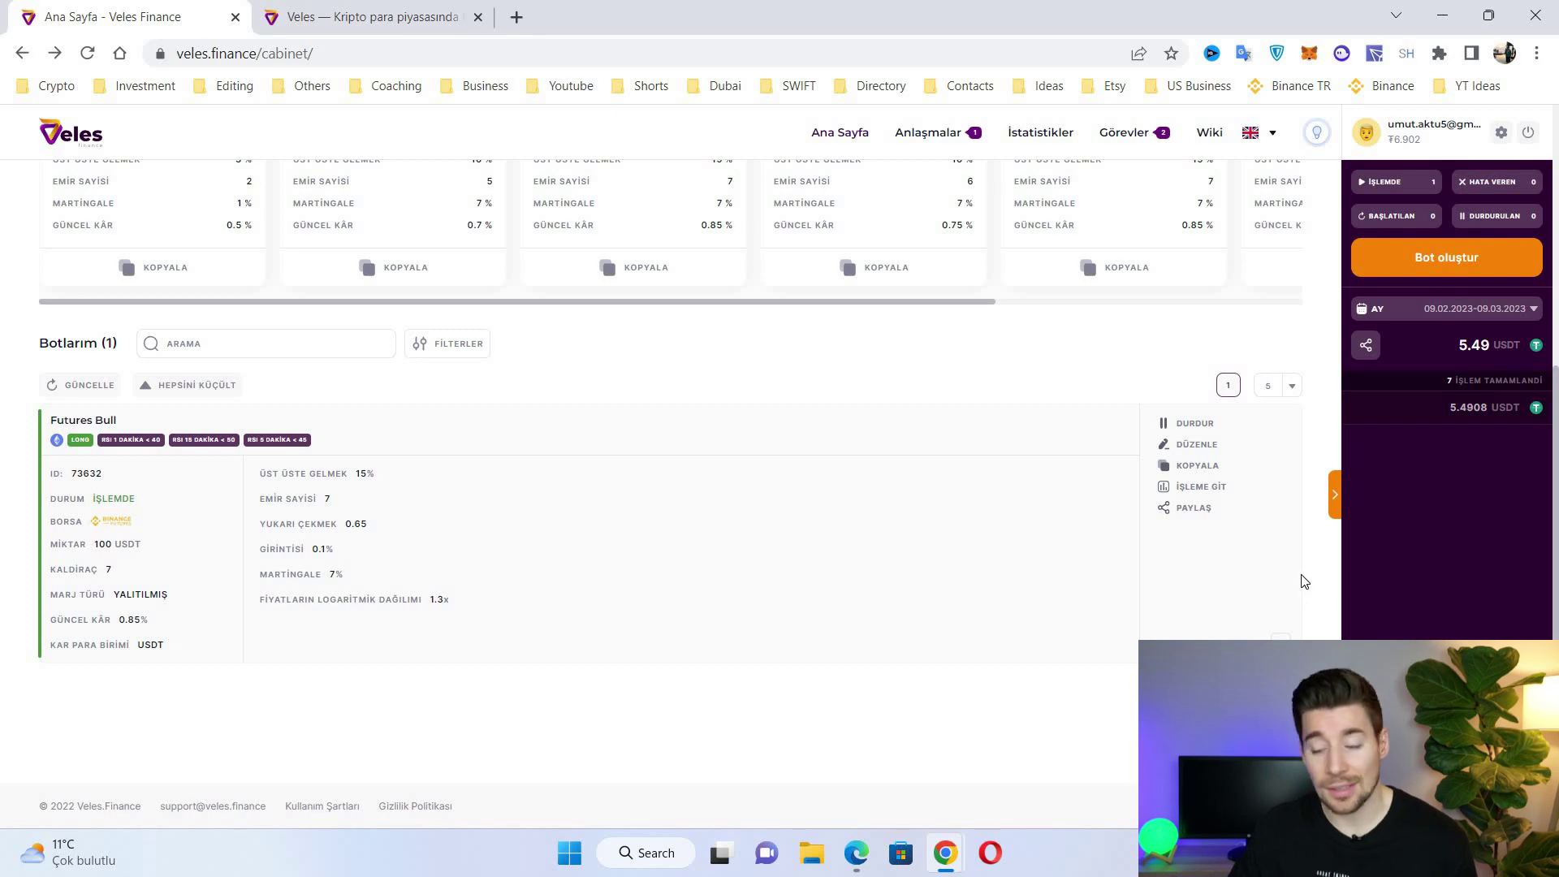
Step: Open the Futures Bull bot's current trade and examine its limit orders on the ETHUSDT chart and in the Emirler table
click(1216, 485)
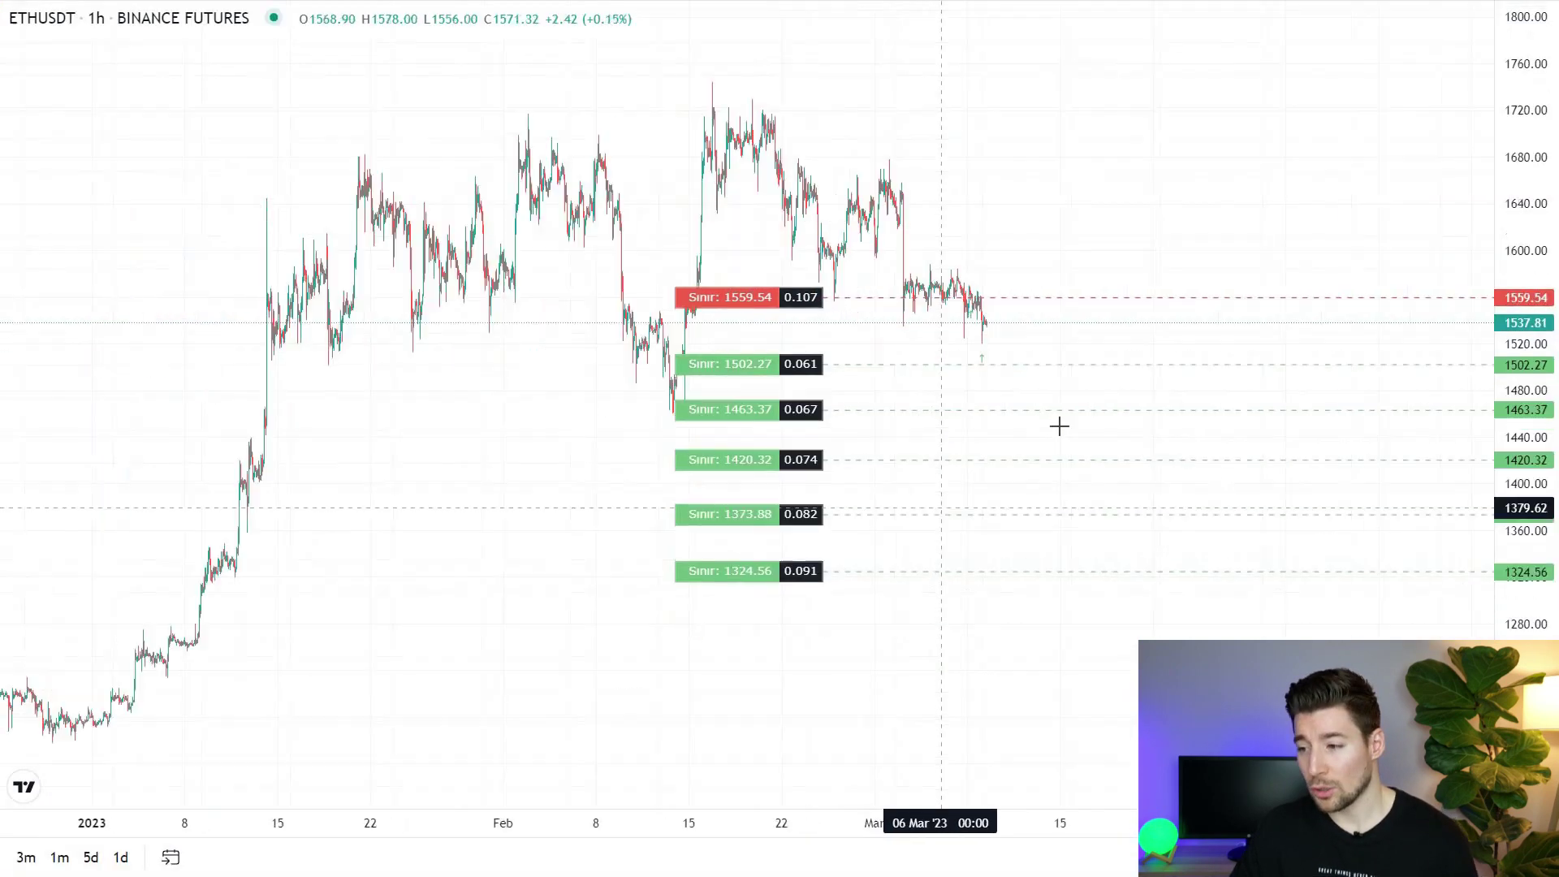
scroll(1060, 426, down, 1)
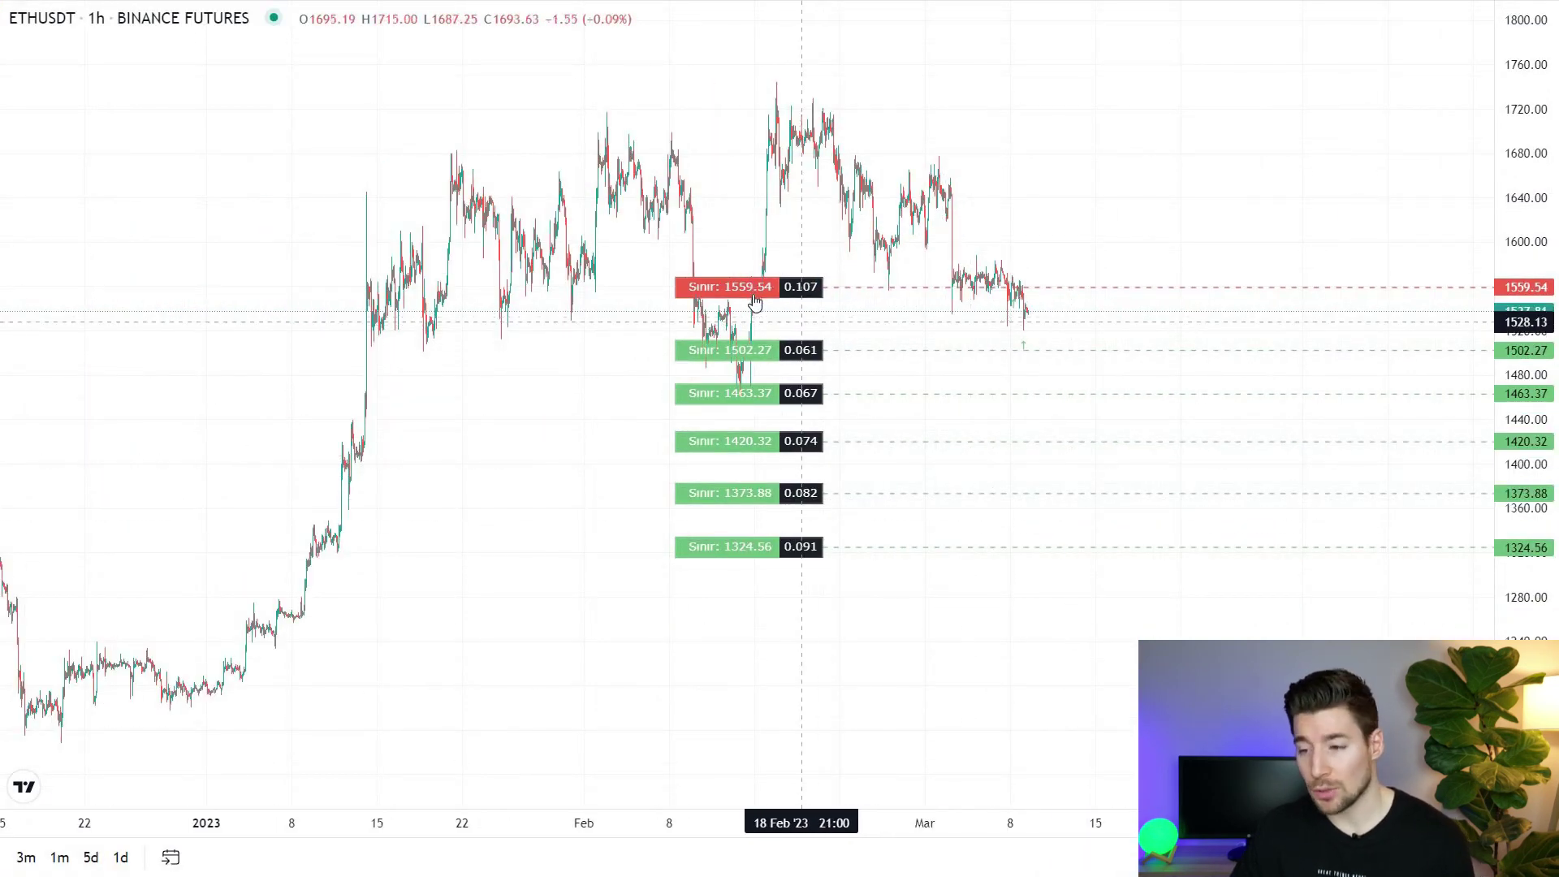
scroll(764, 341, up, 2)
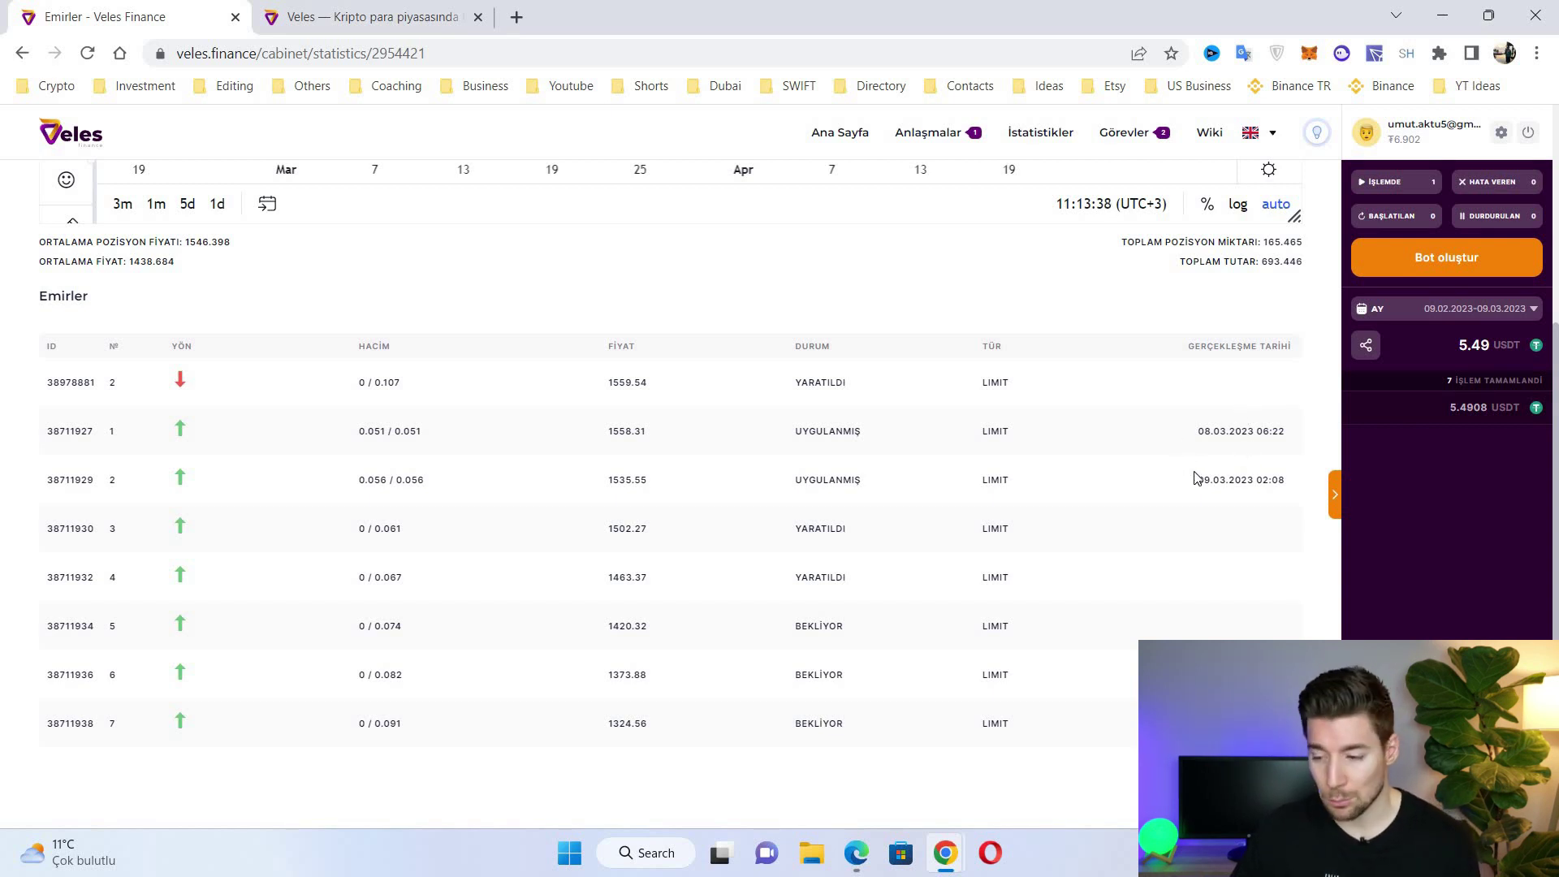
scroll(996, 501, up, 4)
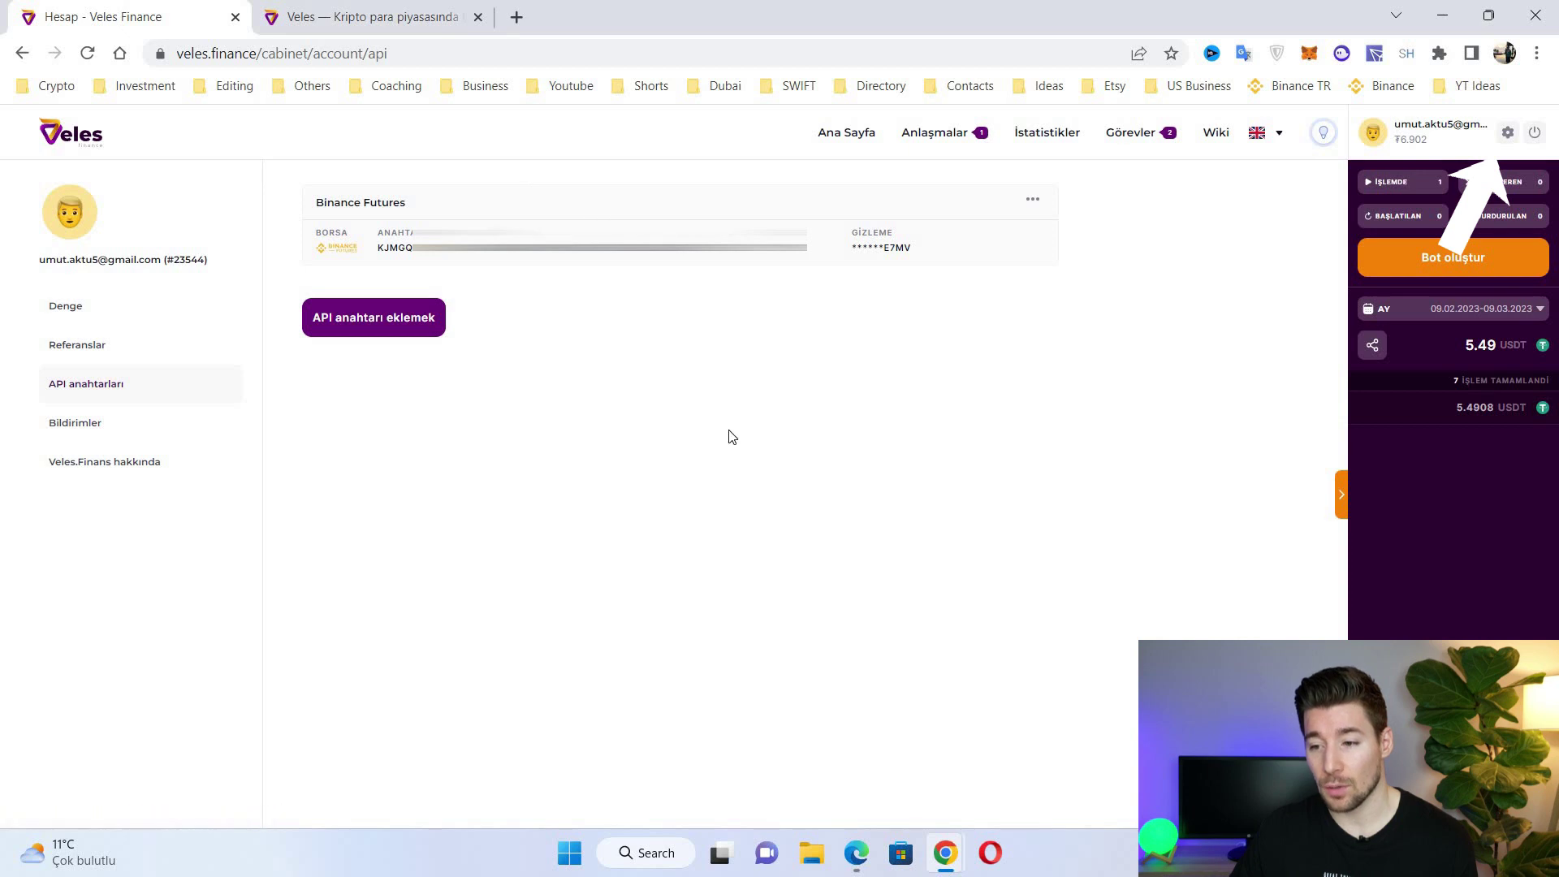
Step: Start adding a new API key on the account's API keys page
click(427, 332)
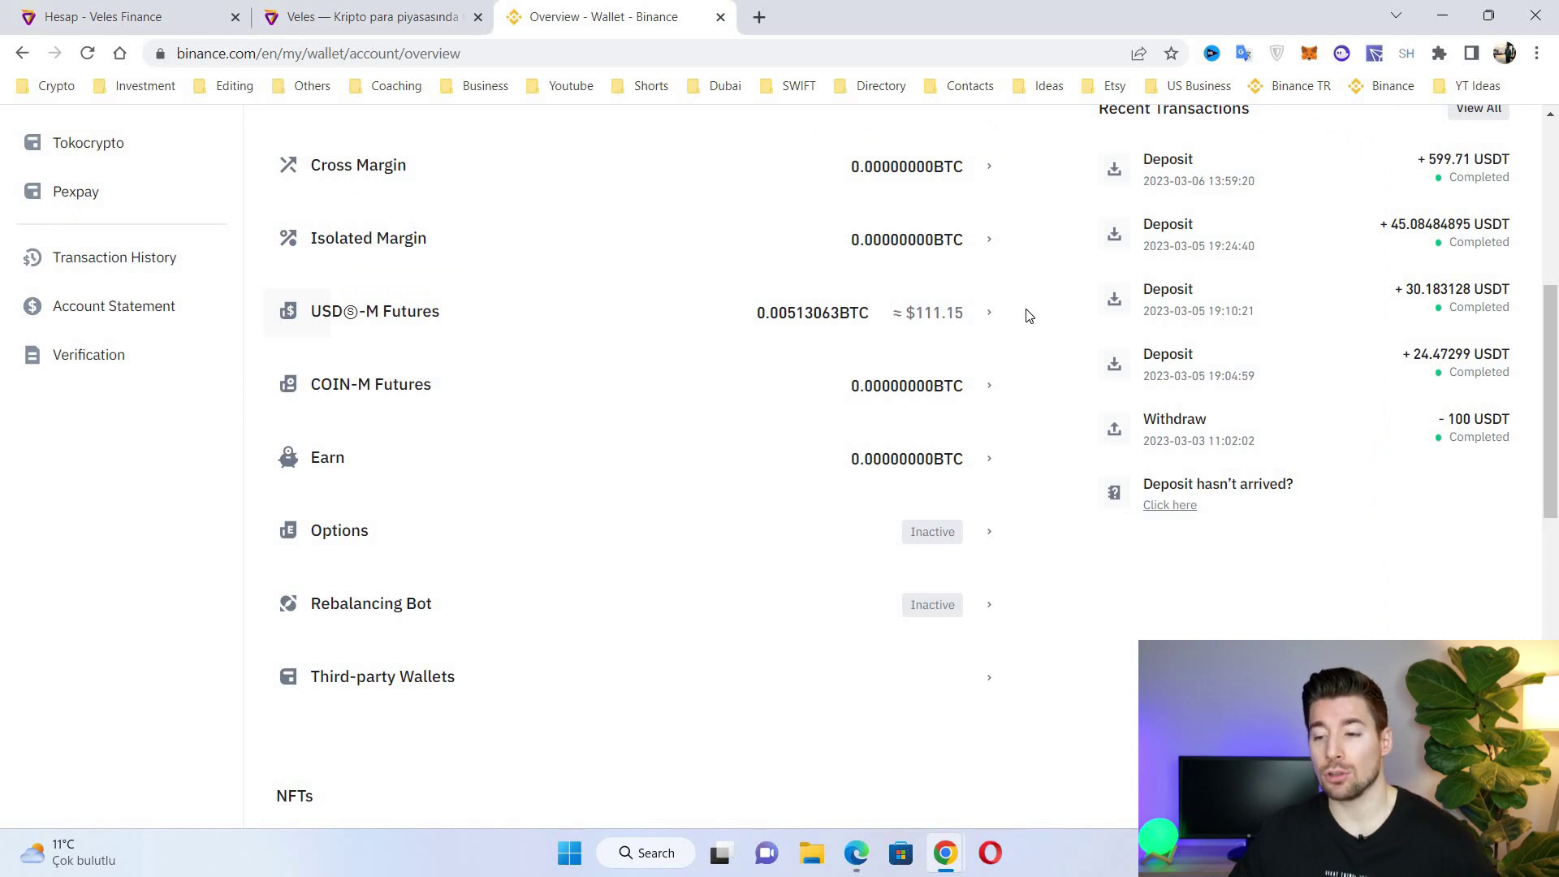
Step: In the Binance wallet, set up a transfer of 100 USDT from Fiat and Spot to USDⓈ-M Futures
mouse_move(397, 324)
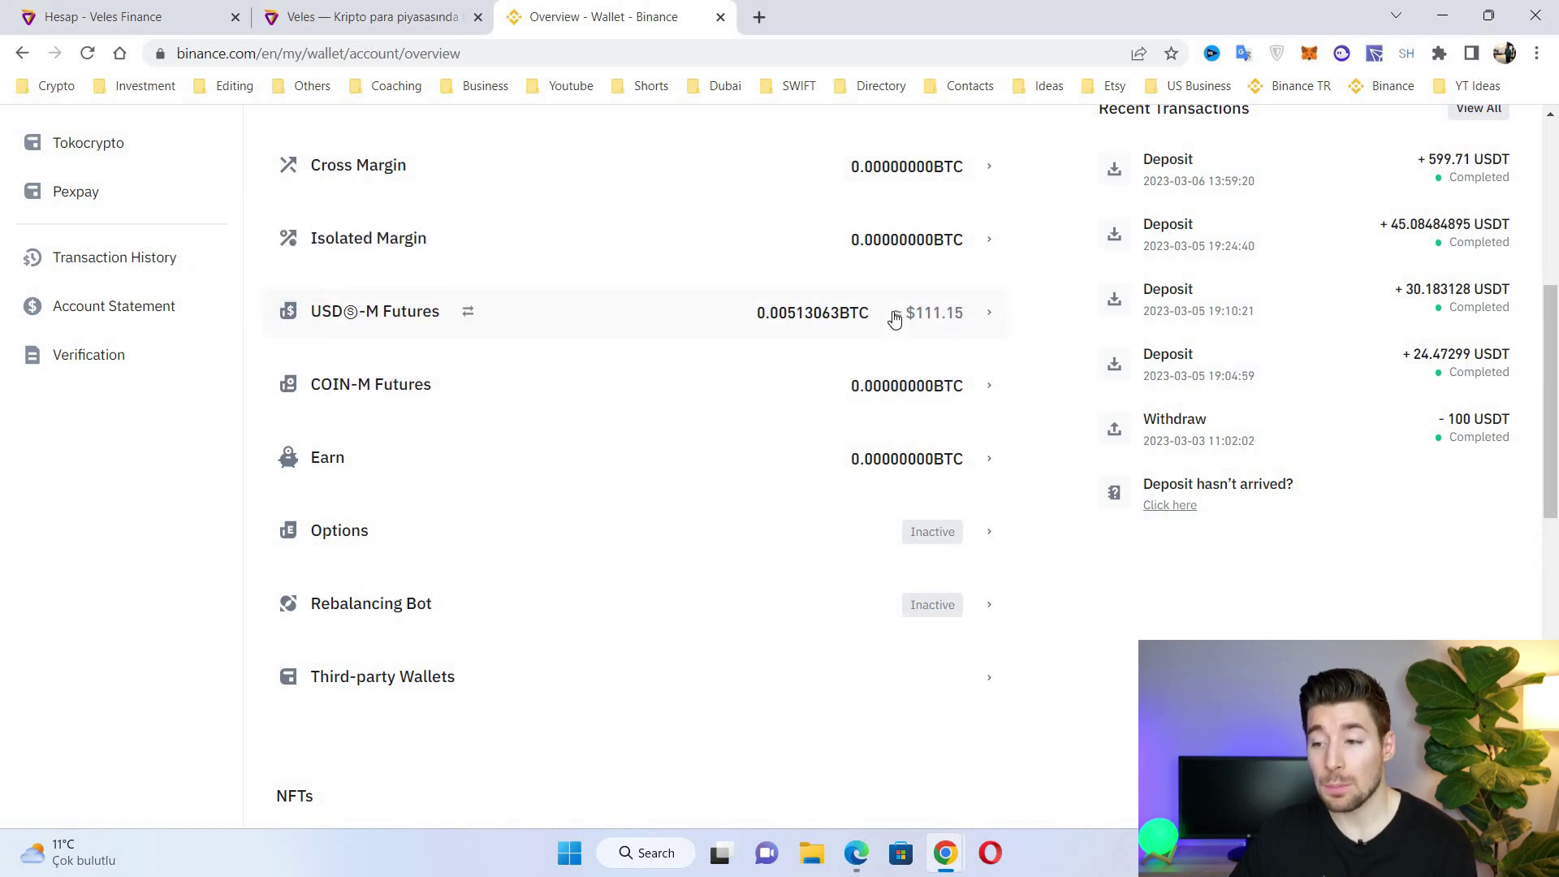
click(469, 318)
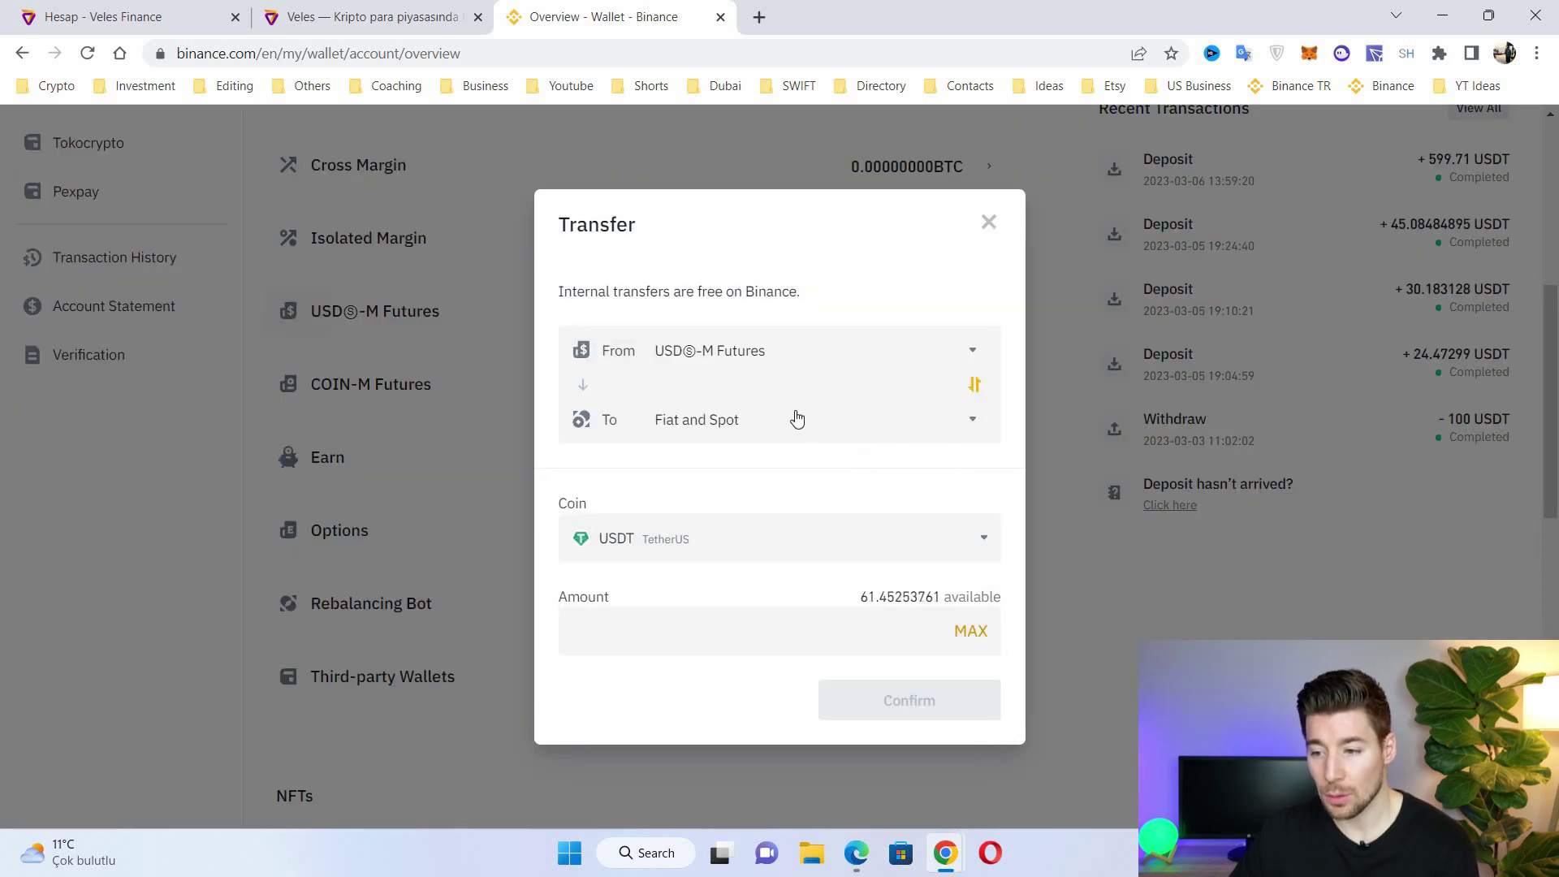
click(975, 389)
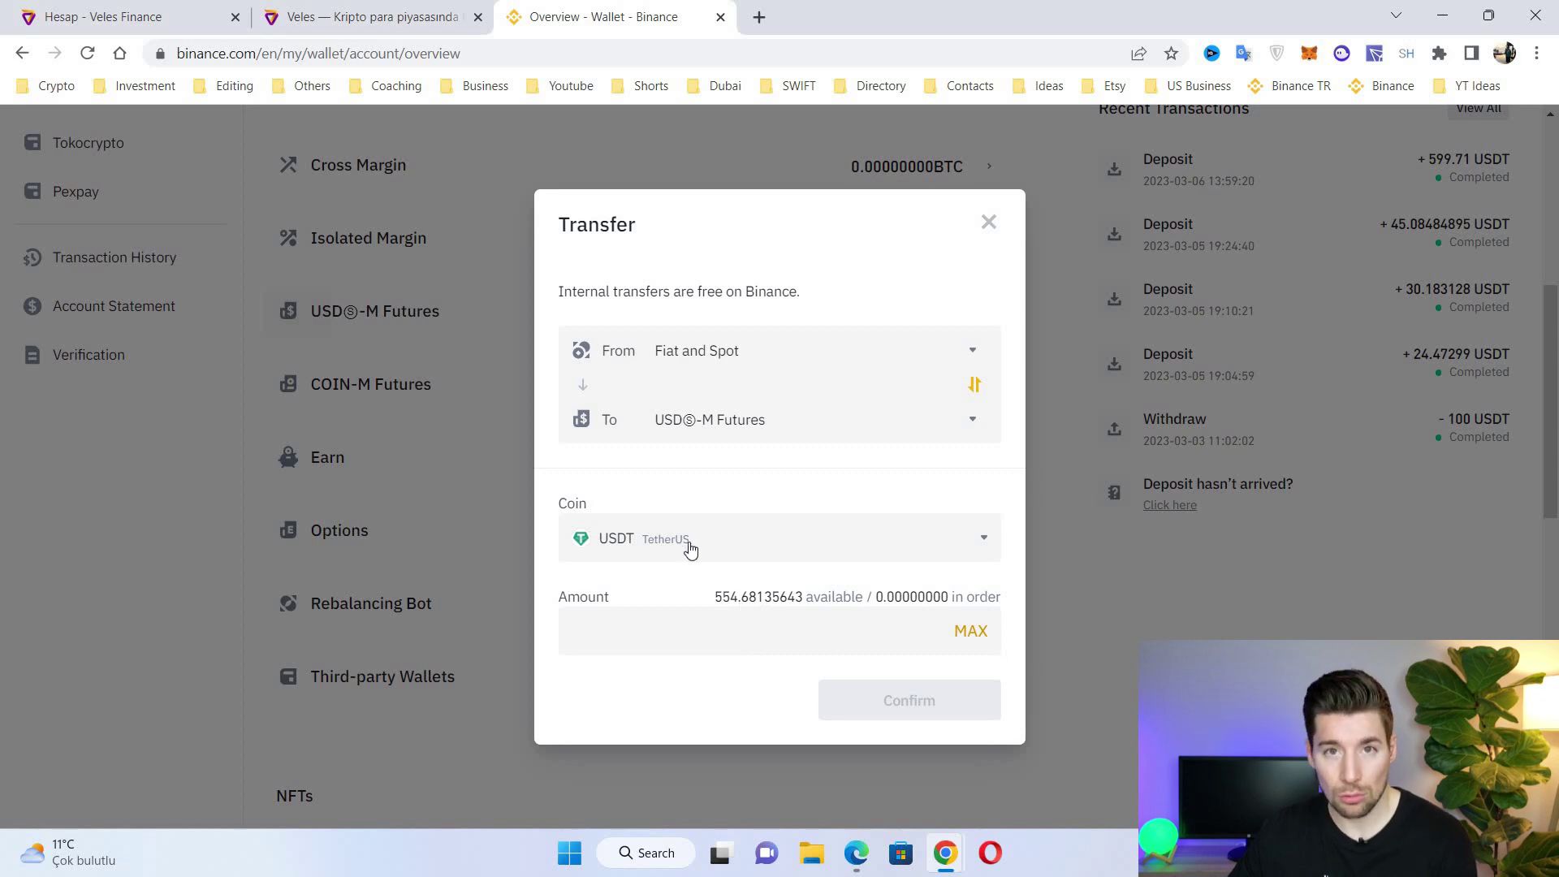
click(878, 633)
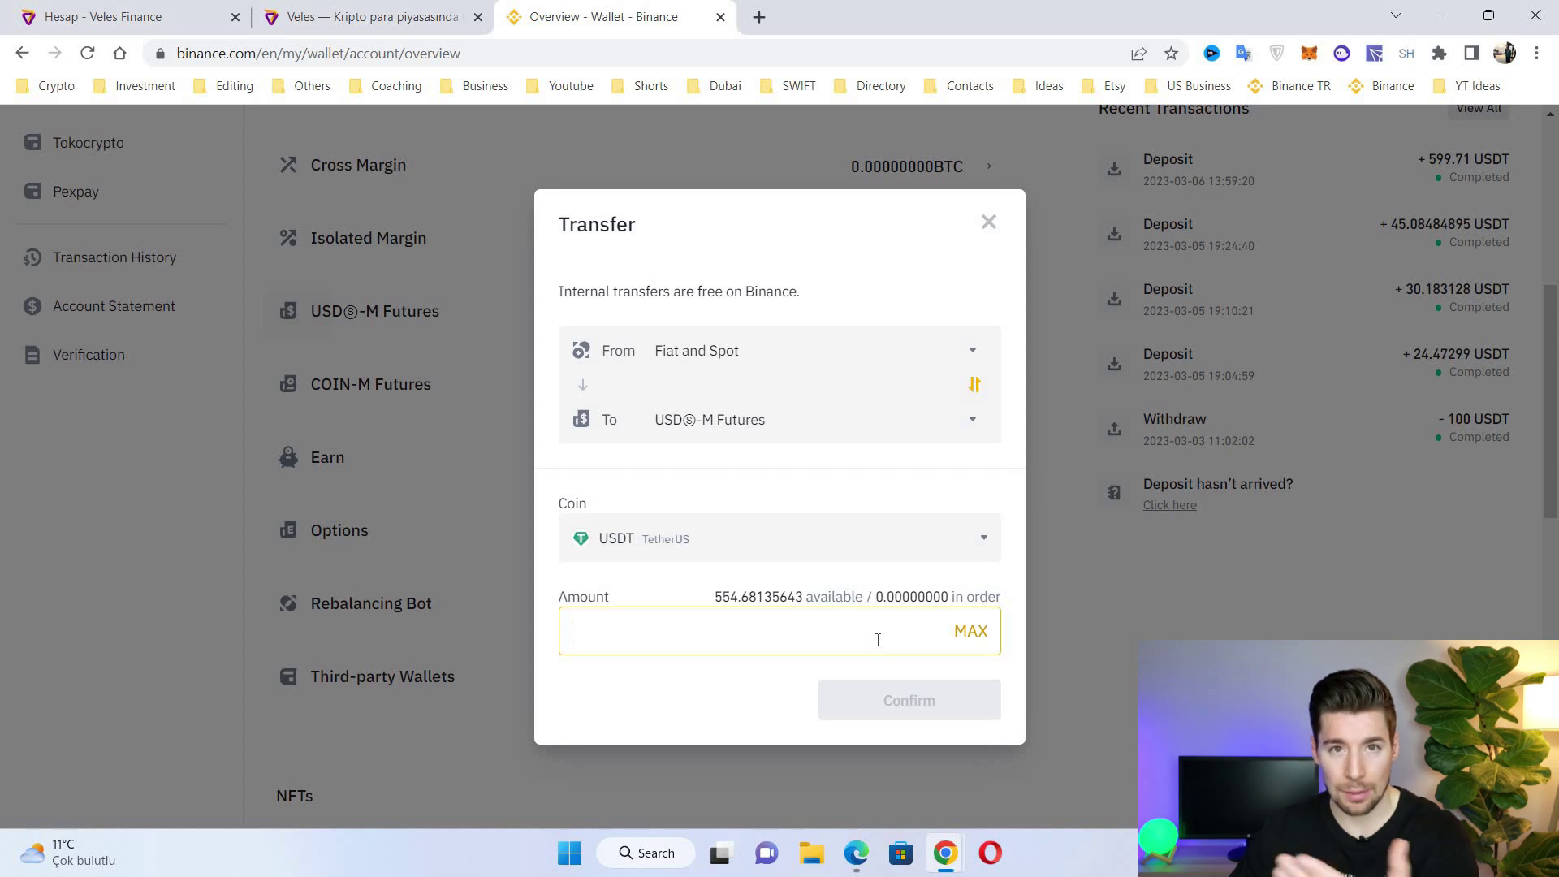
text(100)
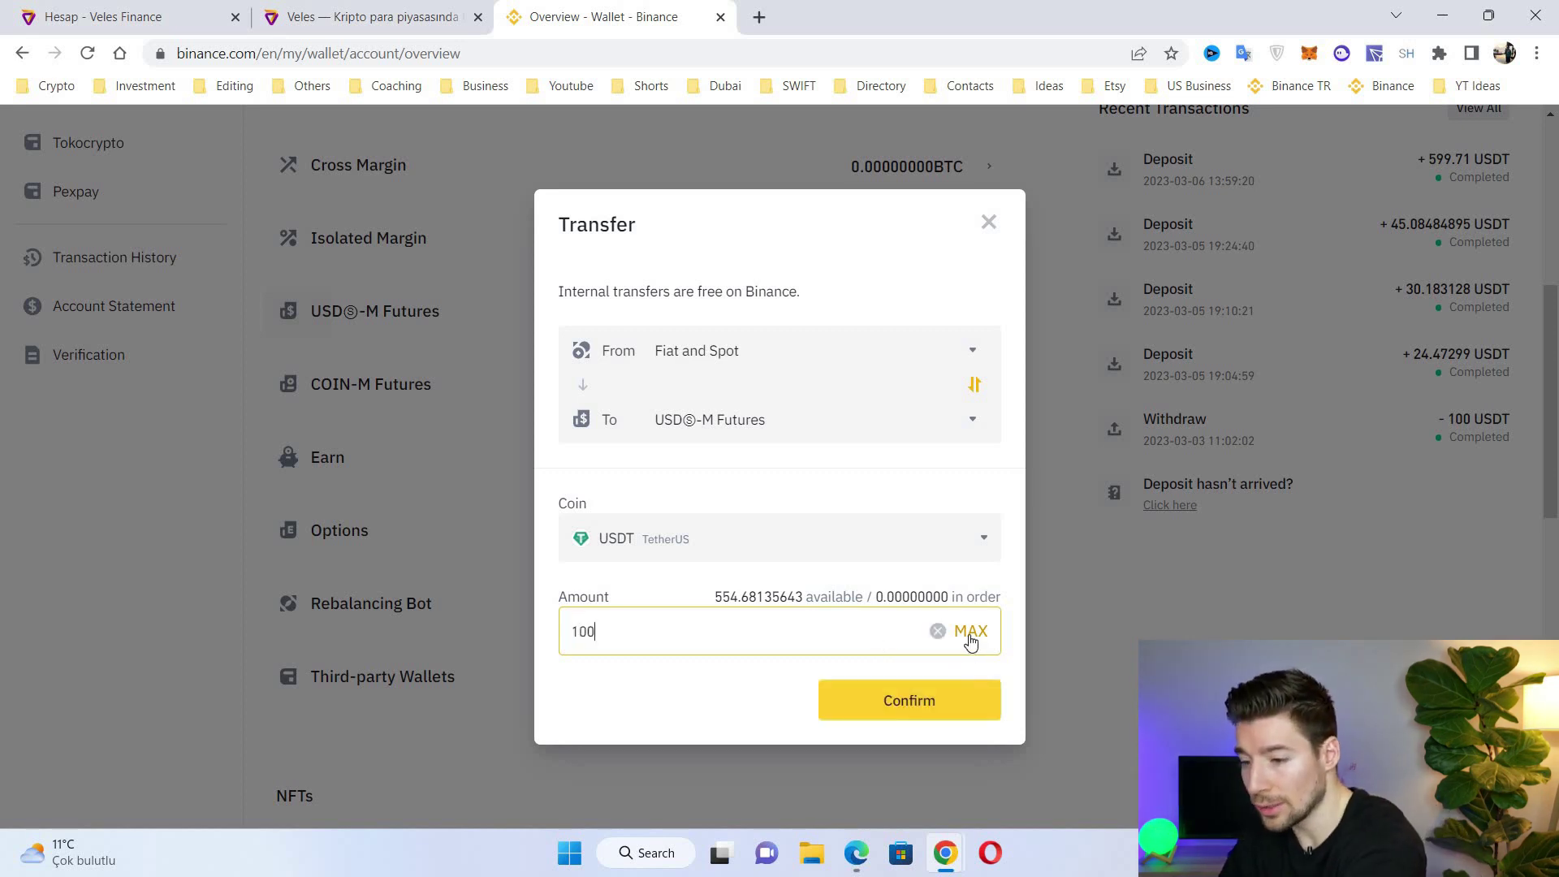